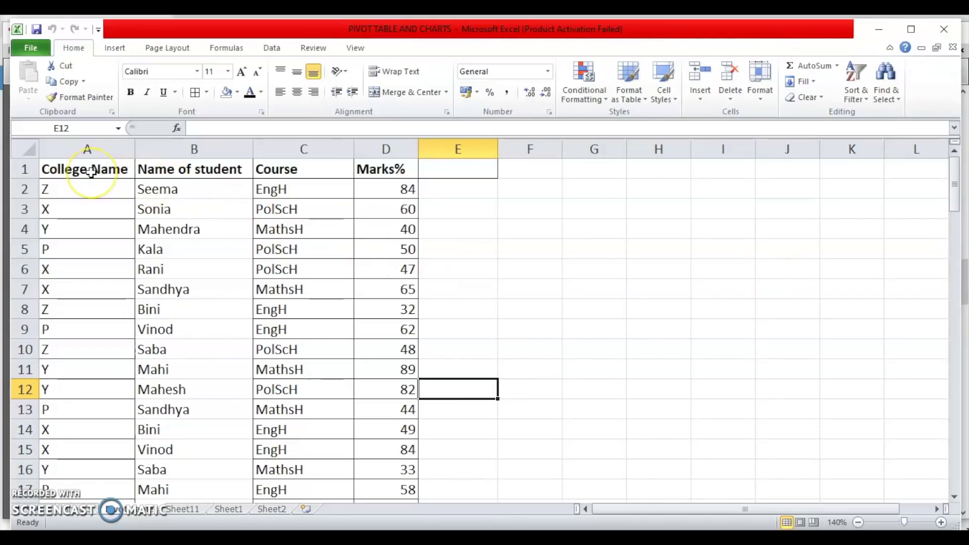
- Create a pivot table on a new worksheet from the student marks data in A1:D101
{"action": "left_click_drag", "start_coordinate": [91, 172], "coordinate": [384, 444]}
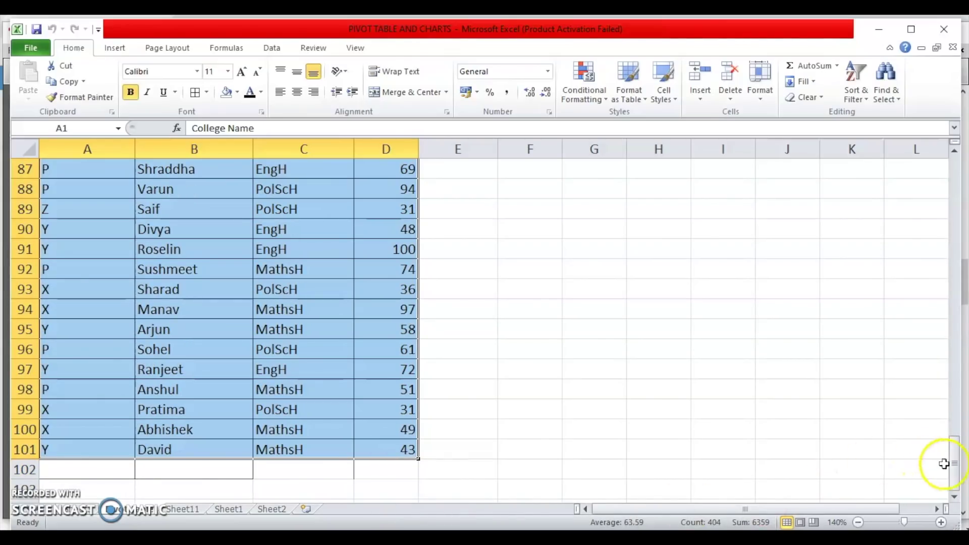
{"action": "left_click_drag", "start_coordinate": [955, 467], "coordinate": [938, 163]}
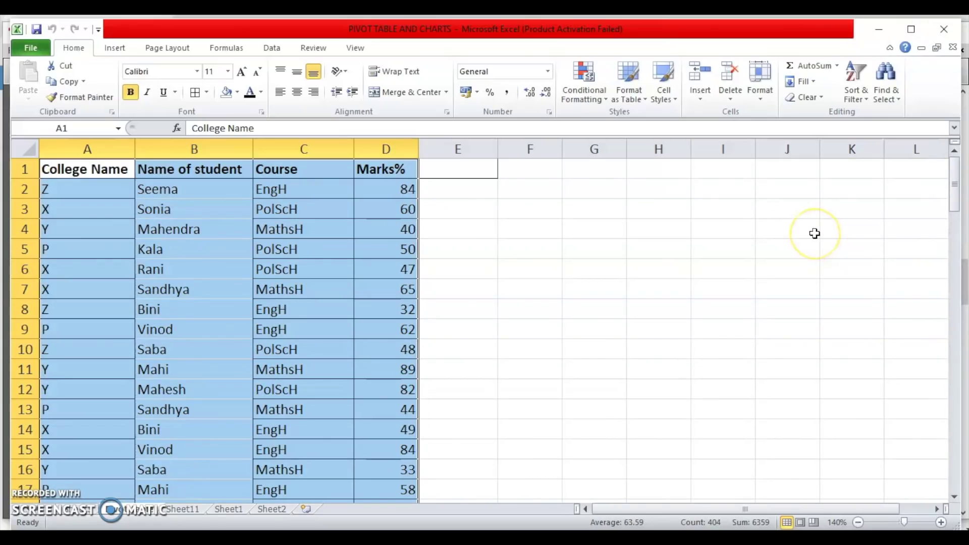
{"action": "left_click", "coordinate": [114, 48]}
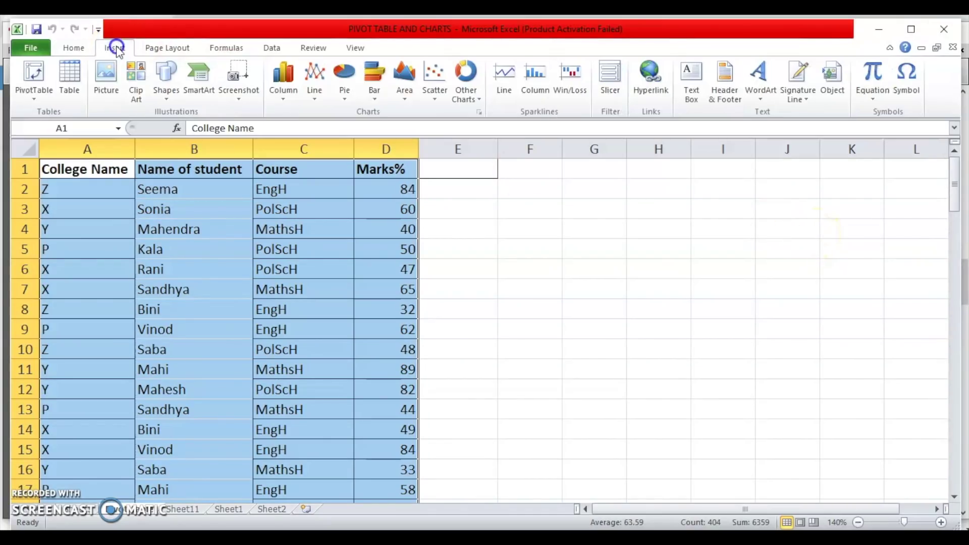
{"action": "left_click", "coordinate": [43, 77]}
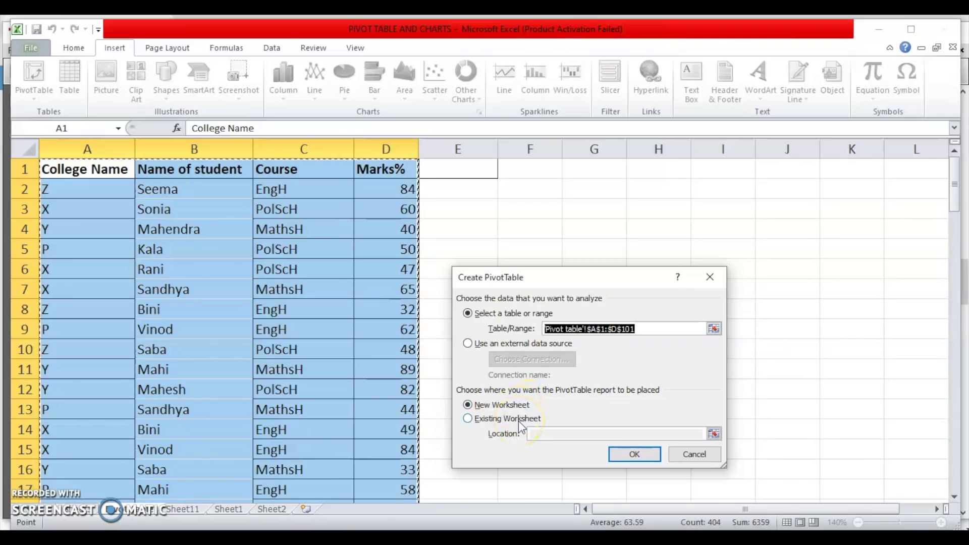
{"action": "left_click", "coordinate": [635, 454]}
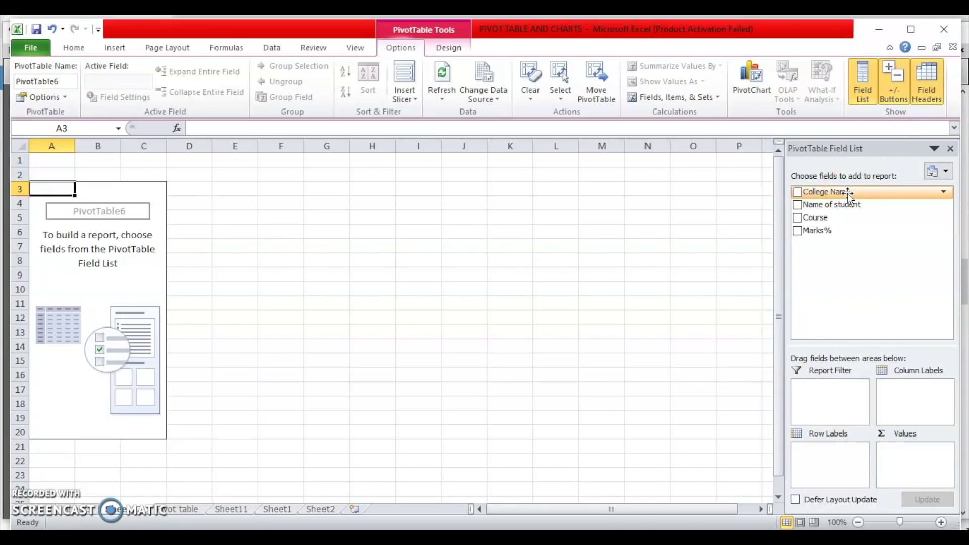
- Lay out the pivot table with College Name as row labels, Course as column labels and Marks% as values
{"action": "left_click_drag", "start_coordinate": [850, 194], "coordinate": [842, 461]}
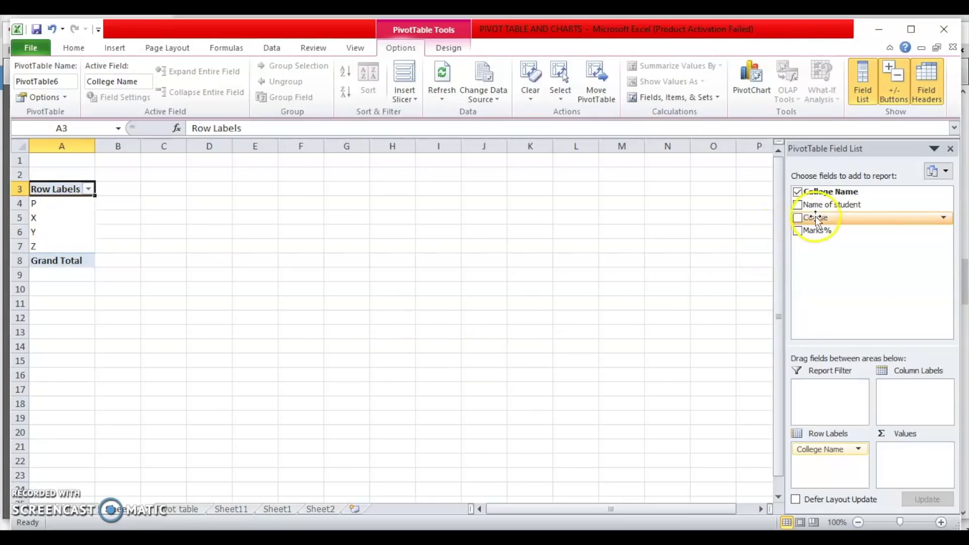
{"action": "left_click_drag", "start_coordinate": [818, 218], "coordinate": [903, 389]}
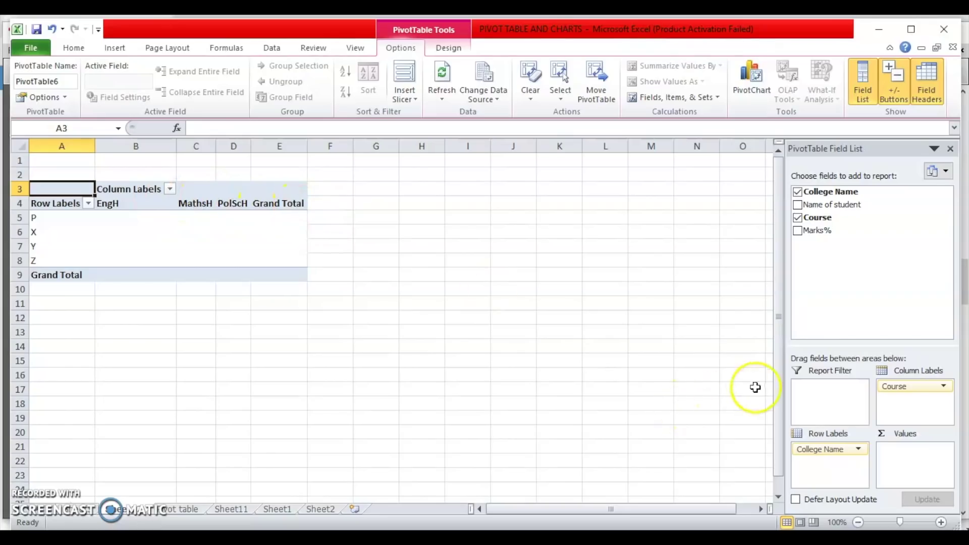
{"action": "left_click_drag", "start_coordinate": [837, 235], "coordinate": [899, 455]}
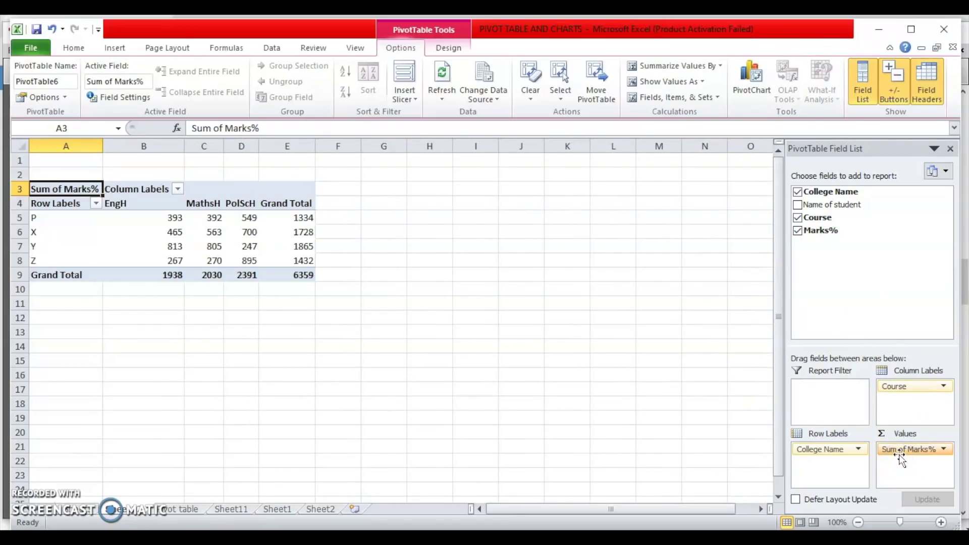
{"action": "left_click", "coordinate": [902, 462]}
{"action": "left_click_drag", "start_coordinate": [907, 454], "coordinate": [682, 276]}
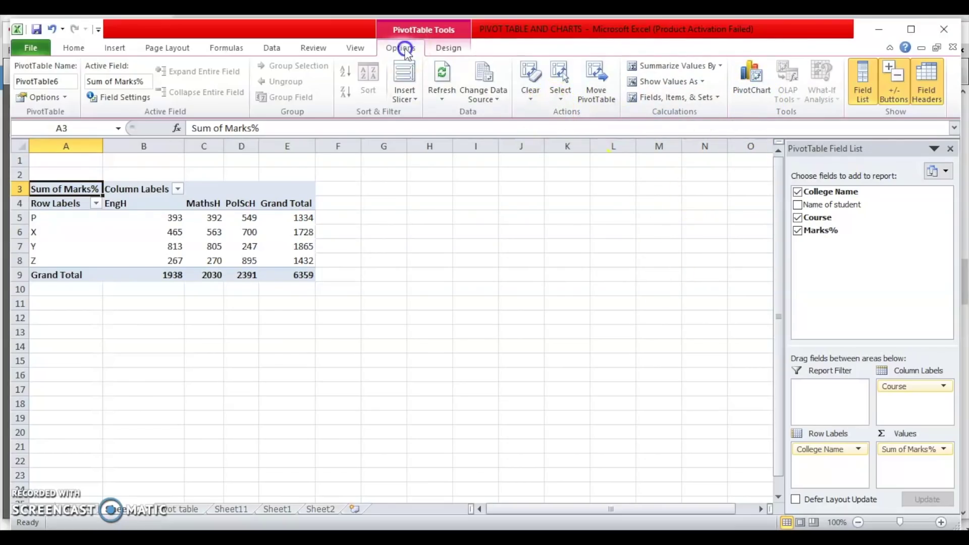
- Summarize the pivot table's Marks% values by Max
{"action": "left_click", "coordinate": [720, 67]}
{"action": "left_click", "coordinate": [720, 66]}
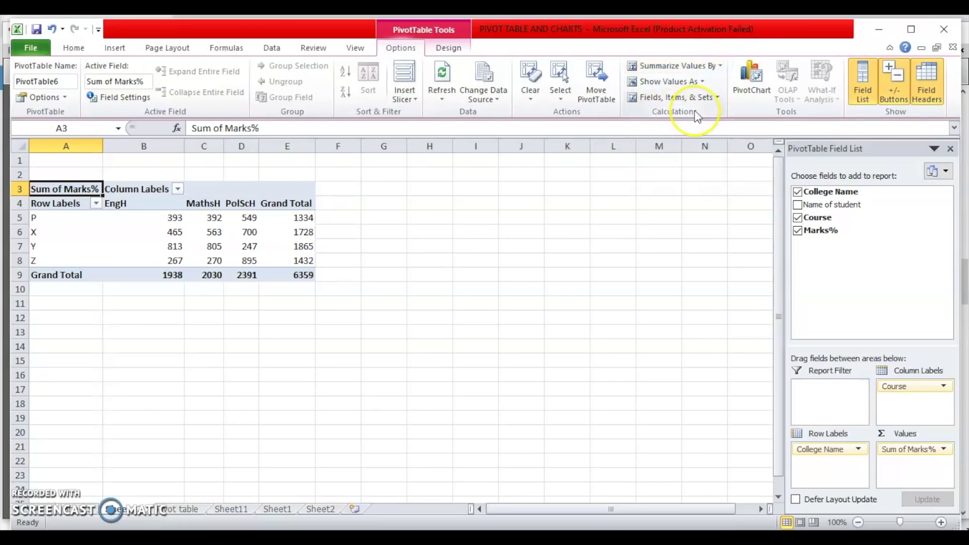
{"action": "left_click", "coordinate": [709, 67]}
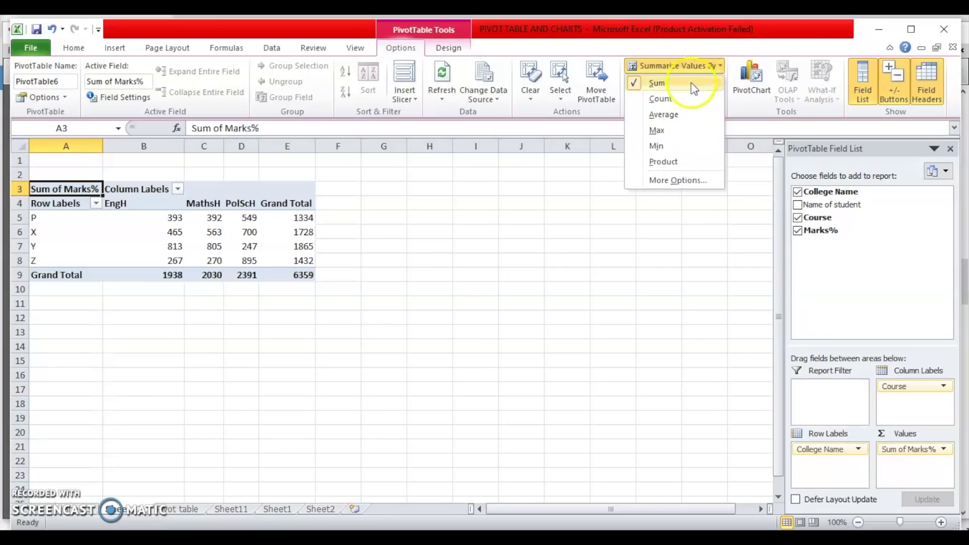
{"action": "left_click", "coordinate": [692, 115]}
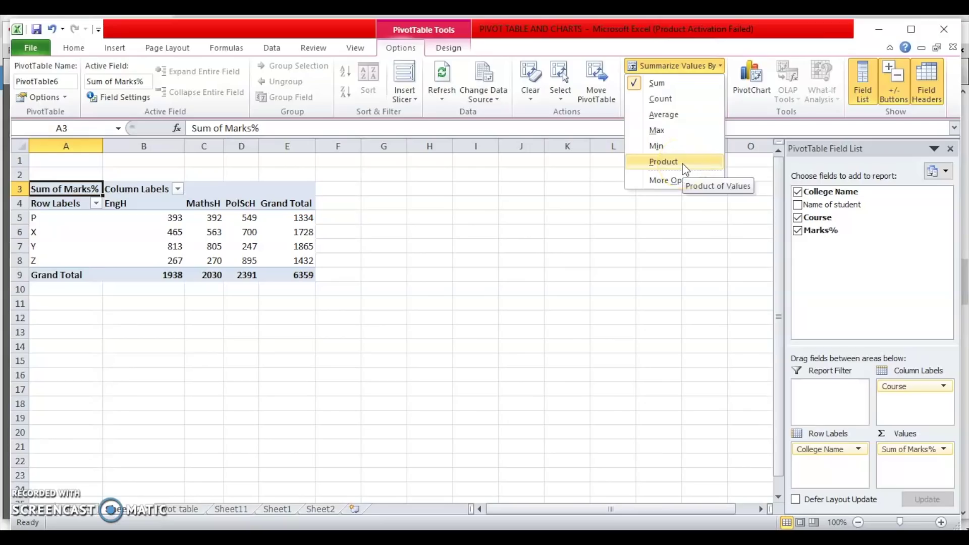
{"action": "left_click", "coordinate": [699, 134]}
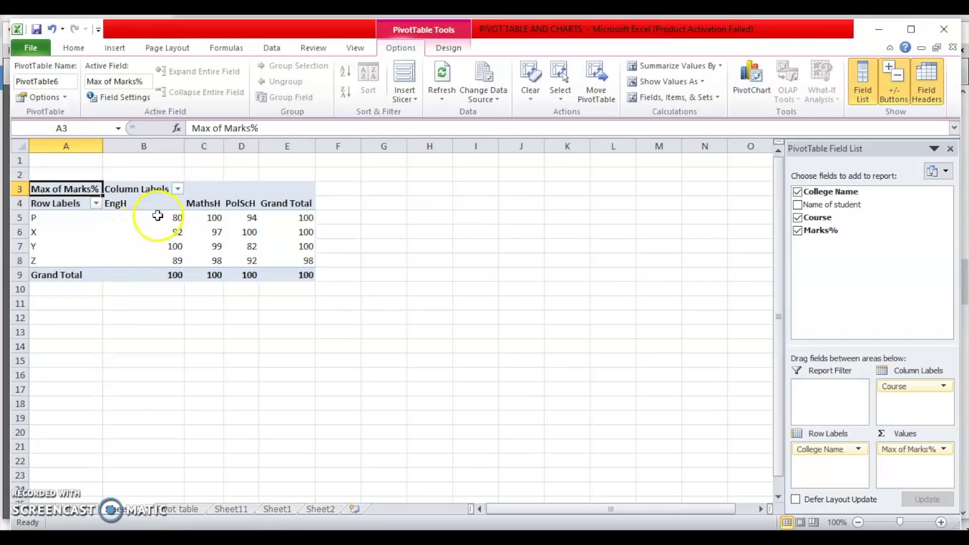
- Examine the maximum marks for each college and course, including the Grand Total column
{"action": "mouse_move", "coordinate": [158, 218]}
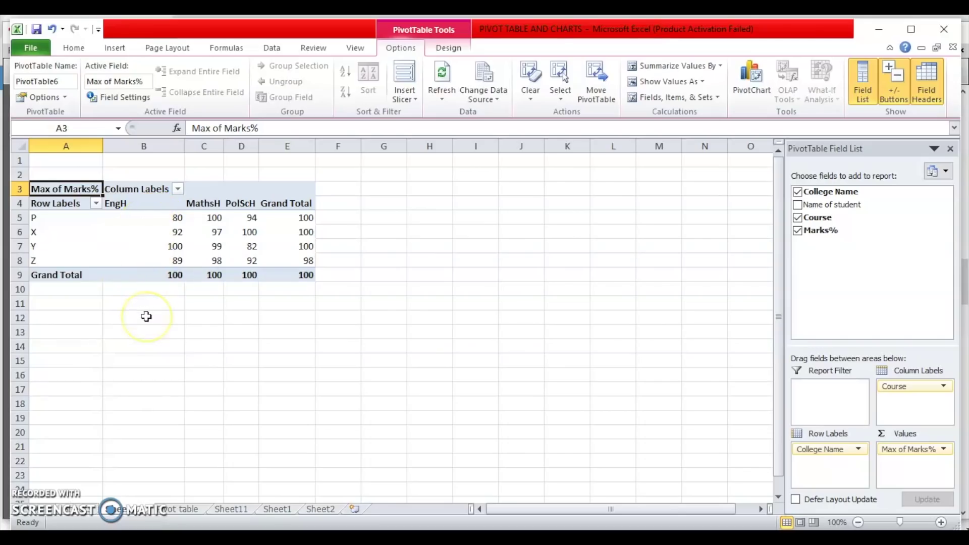
{"action": "left_click", "coordinate": [170, 218]}
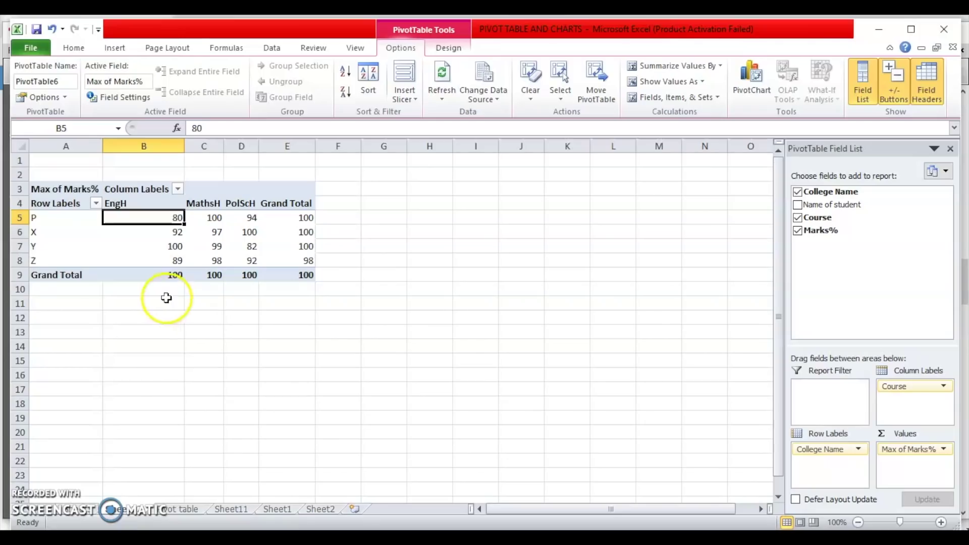
{"action": "left_click", "coordinate": [168, 231]}
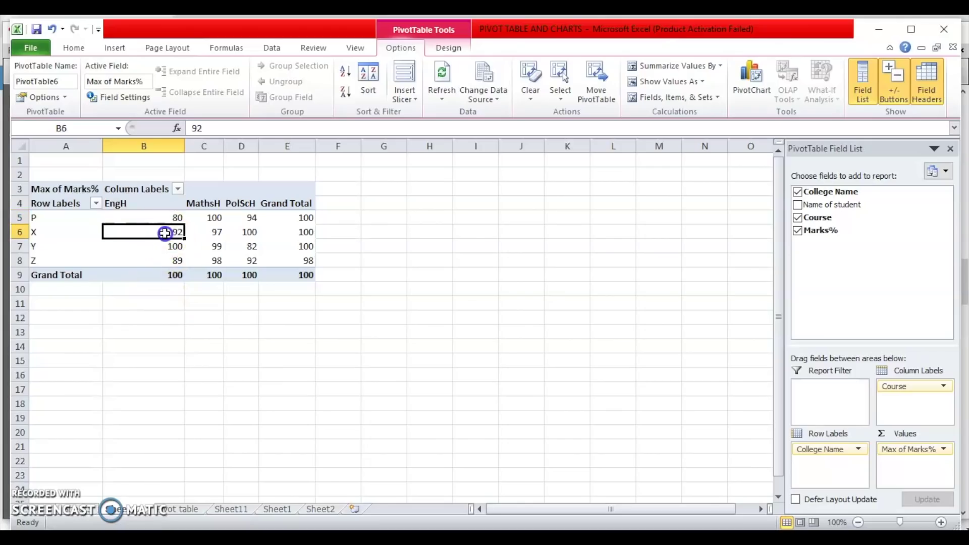
{"action": "left_click", "coordinate": [159, 247]}
{"action": "left_click", "coordinate": [155, 257]}
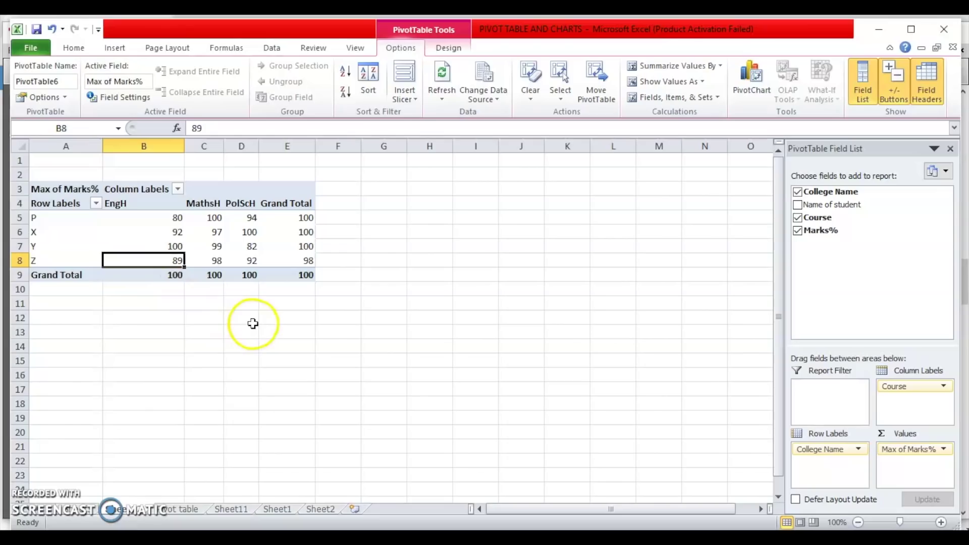
{"action": "left_click", "coordinate": [212, 222]}
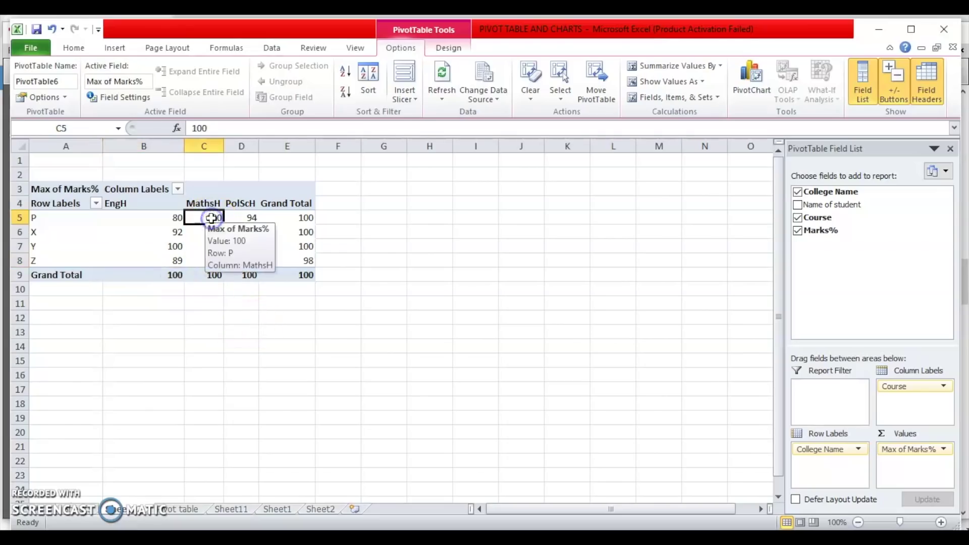
{"action": "mouse_move", "coordinate": [210, 245]}
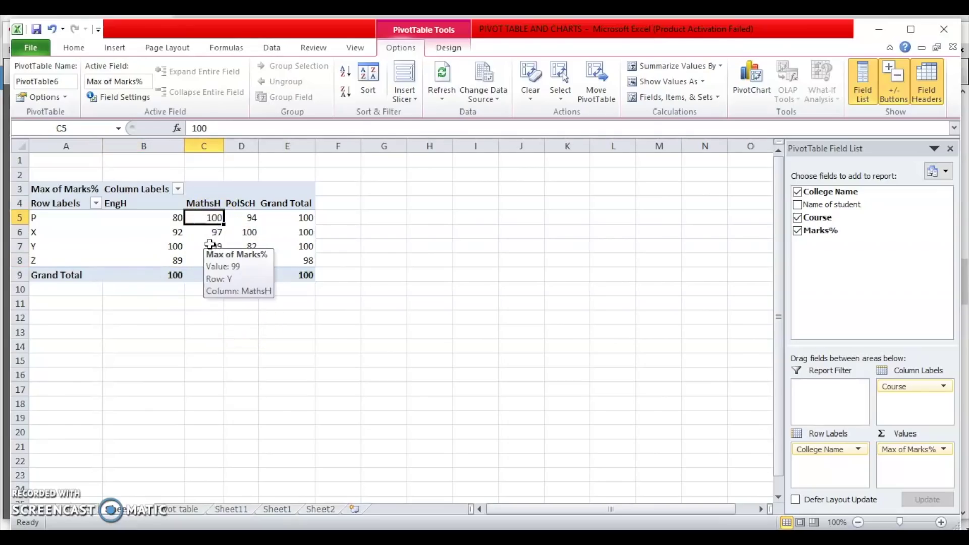
{"action": "left_click", "coordinate": [216, 319]}
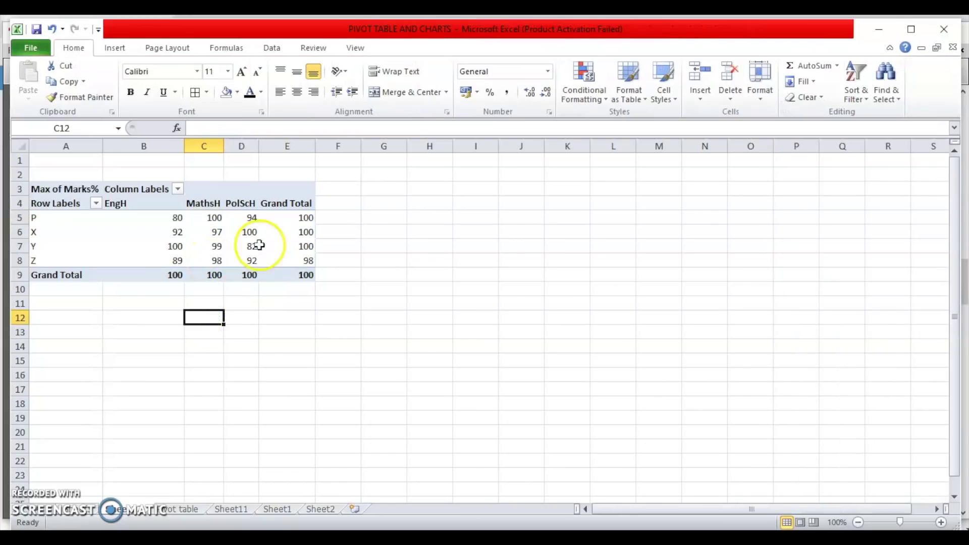
{"action": "left_click", "coordinate": [283, 204]}
{"action": "left_click", "coordinate": [289, 240]}
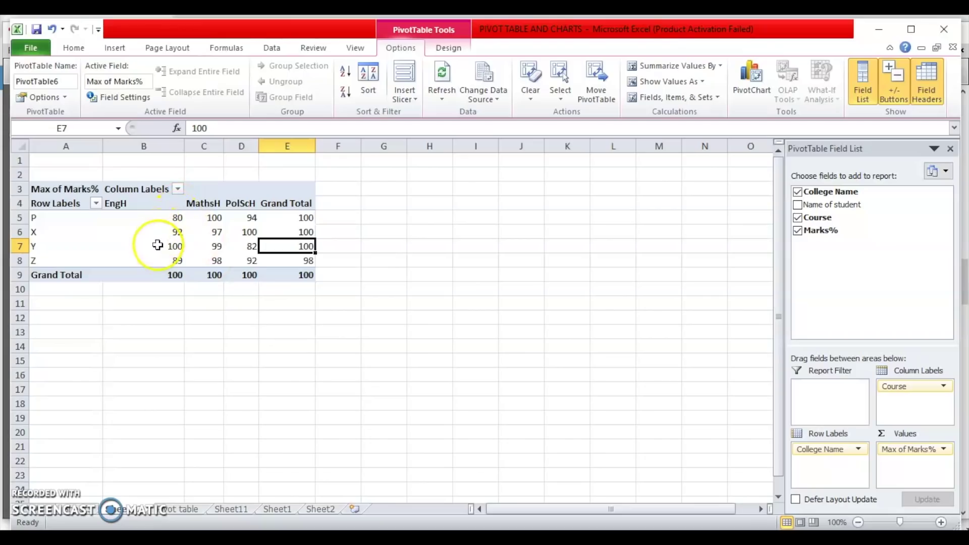
{"action": "mouse_move", "coordinate": [158, 245]}
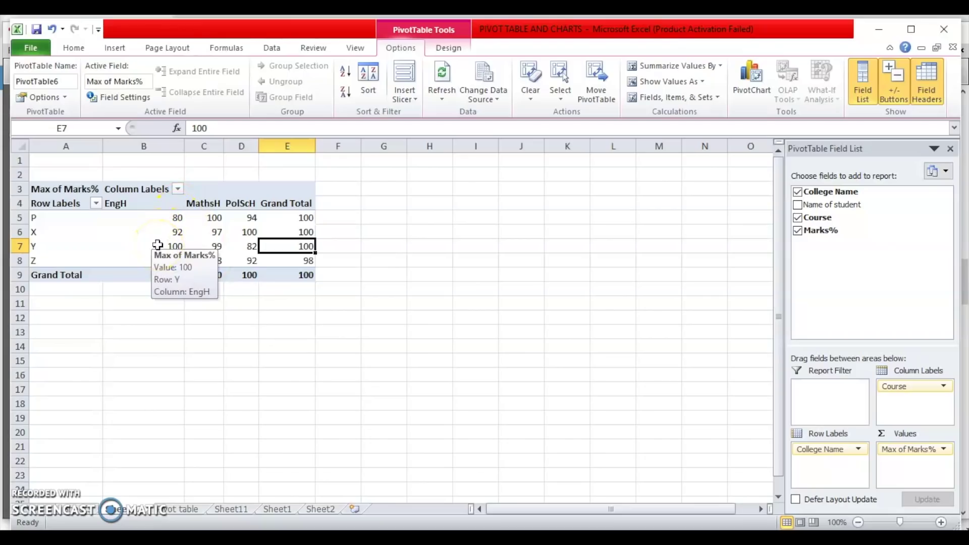
- Sort the pivot table's college rows by their MathsH marks from largest to smallest
{"action": "left_click", "coordinate": [216, 236]}
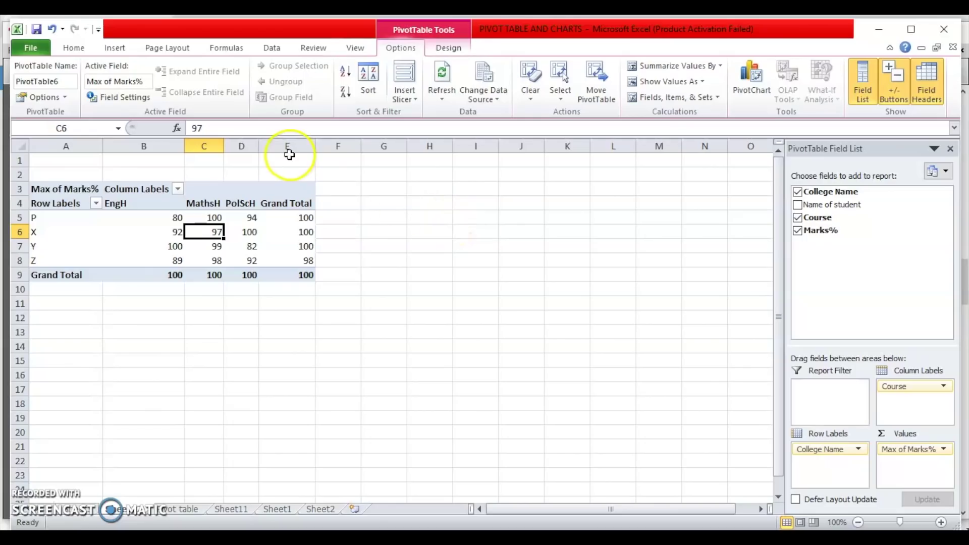
{"action": "left_click", "coordinate": [79, 53]}
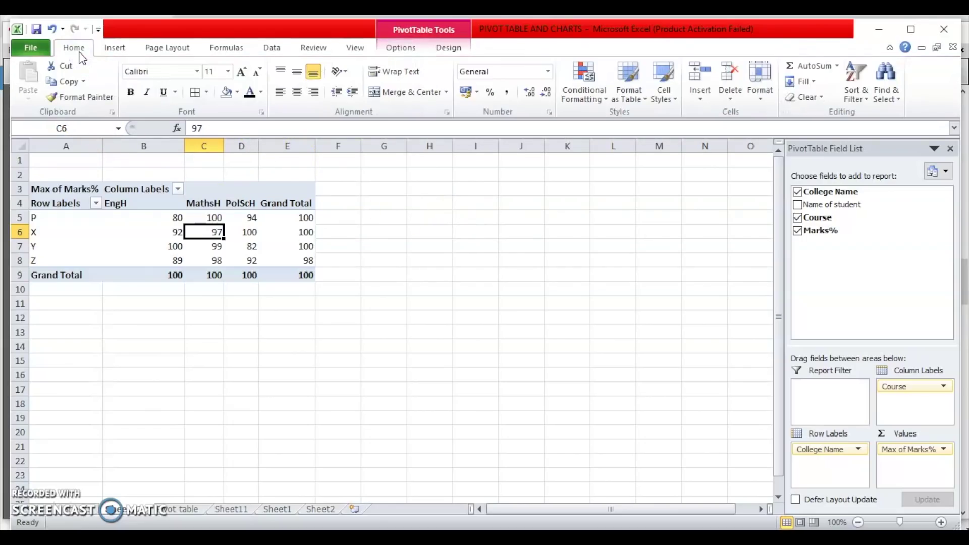
{"action": "left_click", "coordinate": [857, 97]}
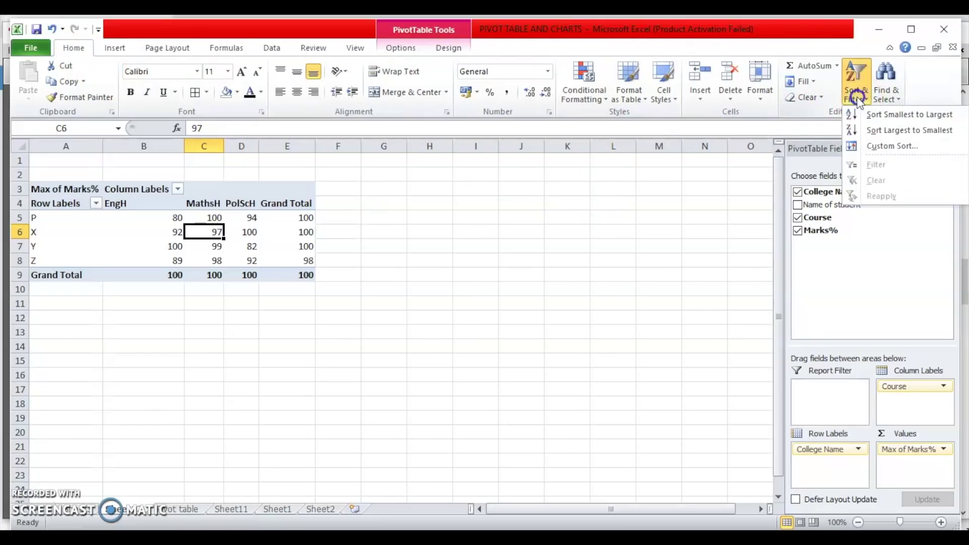
{"action": "left_click", "coordinate": [870, 132]}
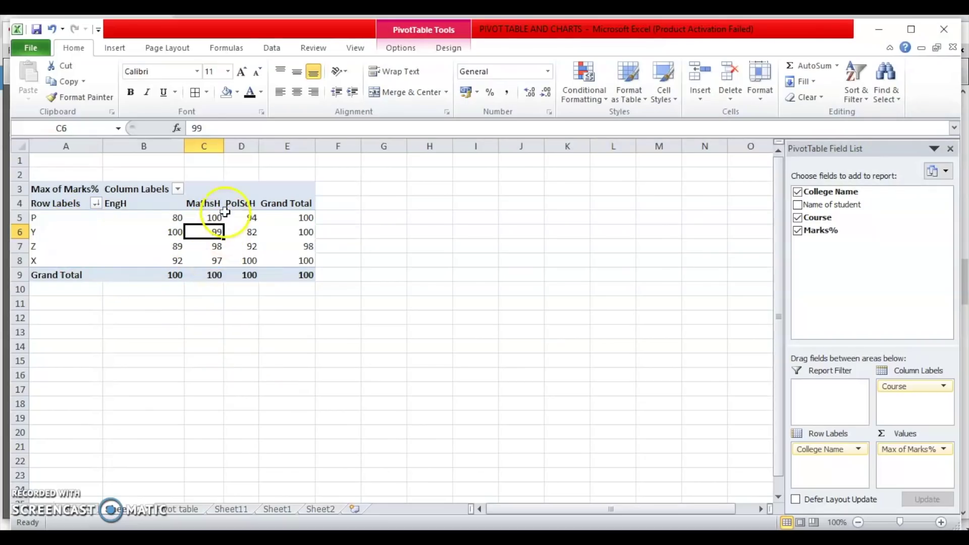
{"action": "mouse_move", "coordinate": [225, 211]}
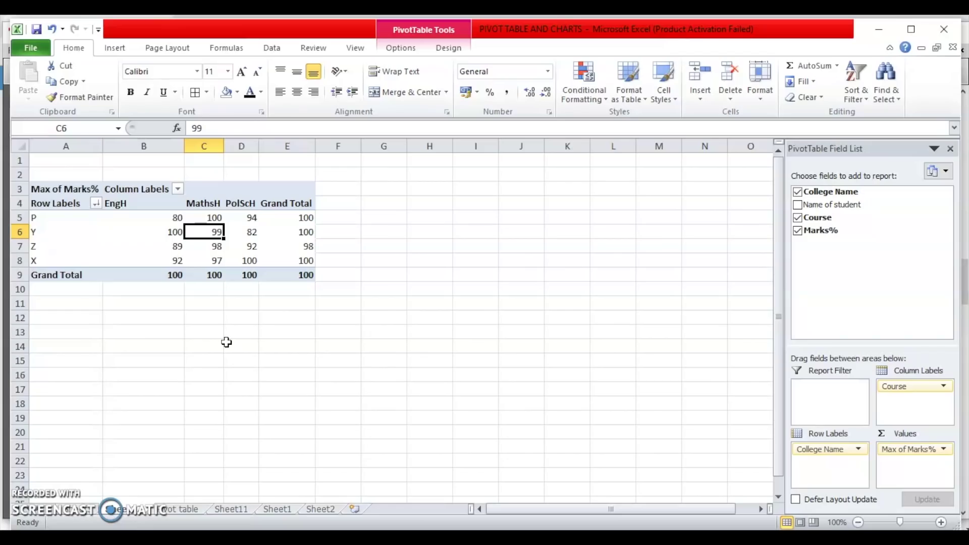
- Filter the pivot table's row labels to show only college Z
{"action": "left_click", "coordinate": [96, 204]}
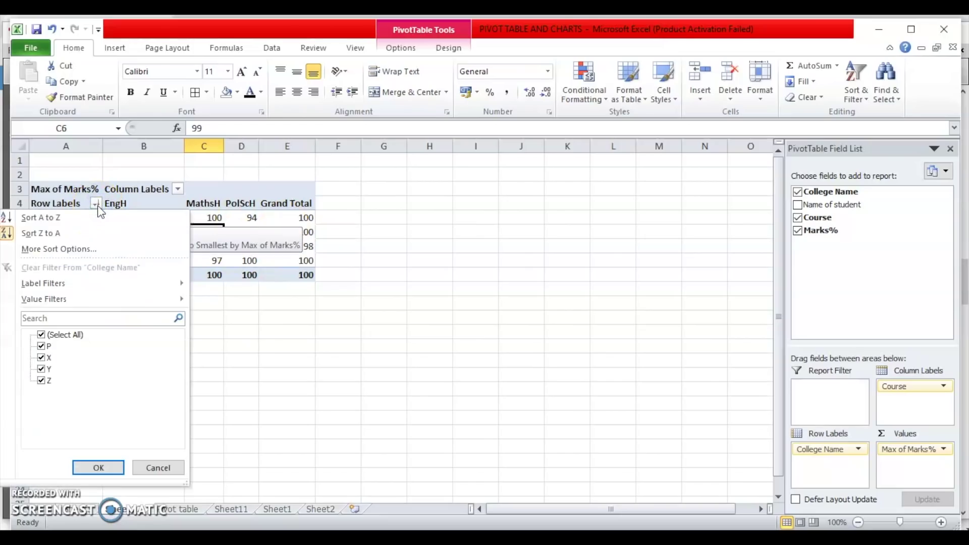
{"action": "left_click", "coordinate": [97, 204]}
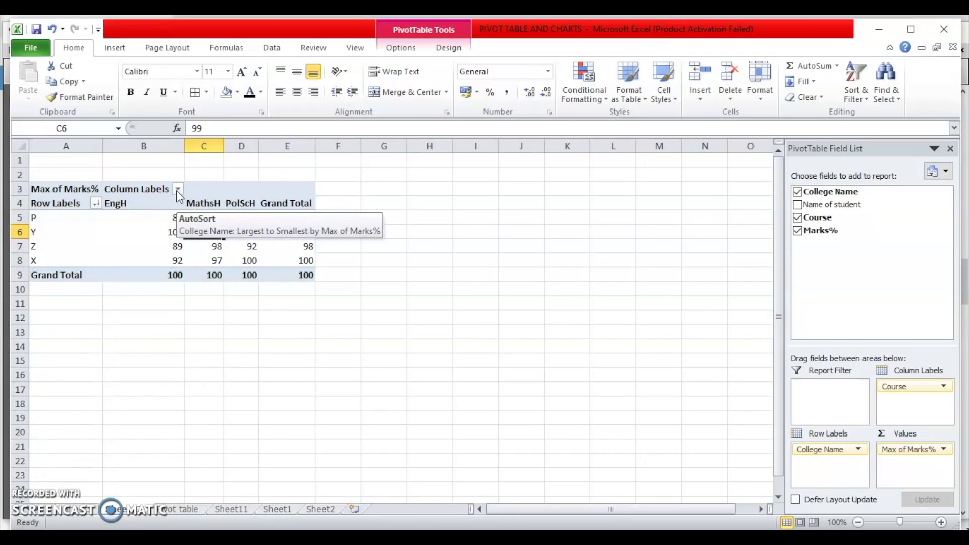
{"action": "left_click", "coordinate": [98, 206]}
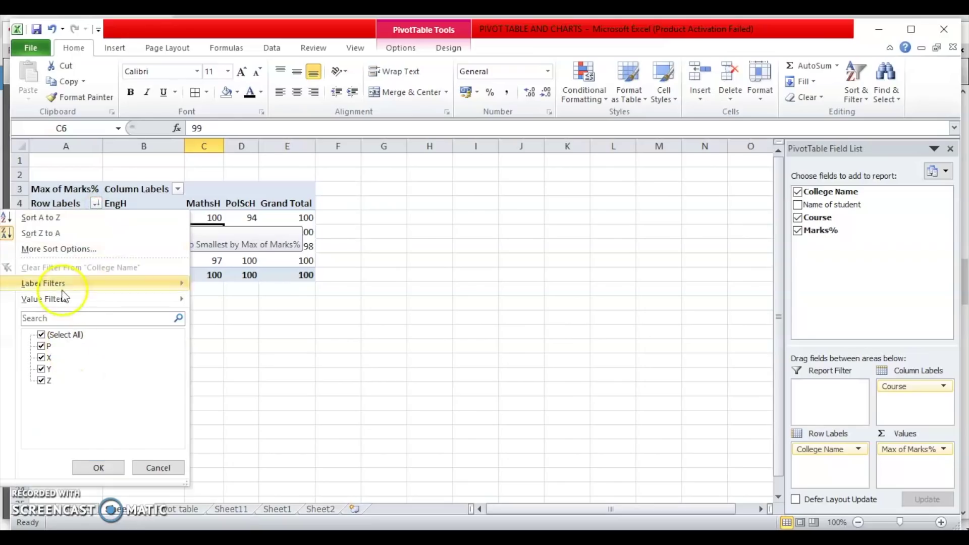
{"action": "left_click", "coordinate": [42, 335]}
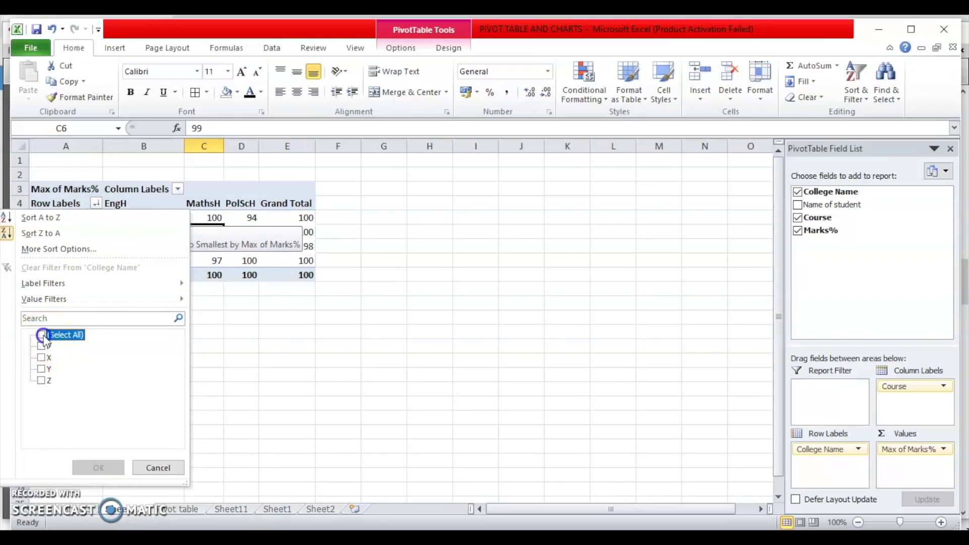
{"action": "left_click", "coordinate": [42, 381]}
{"action": "left_click", "coordinate": [41, 381]}
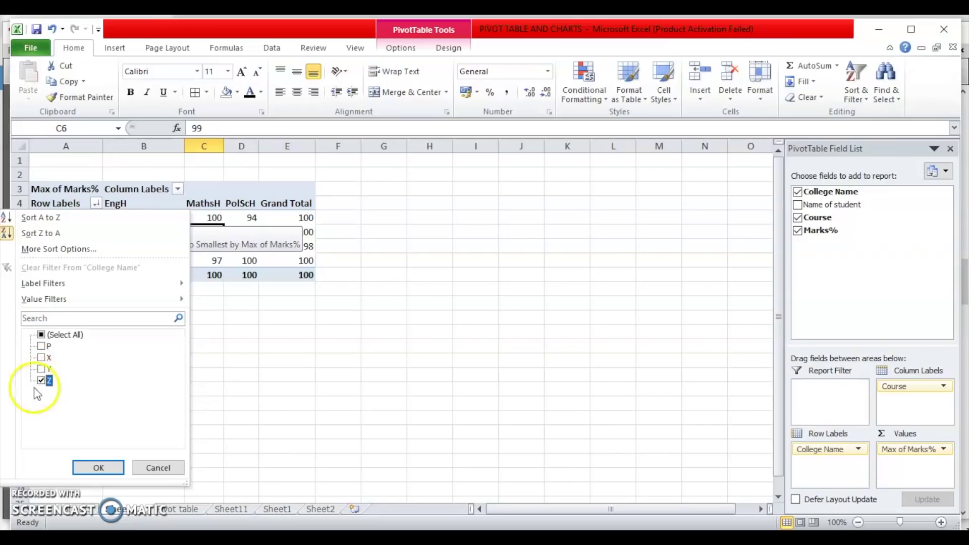
{"action": "left_click", "coordinate": [91, 468]}
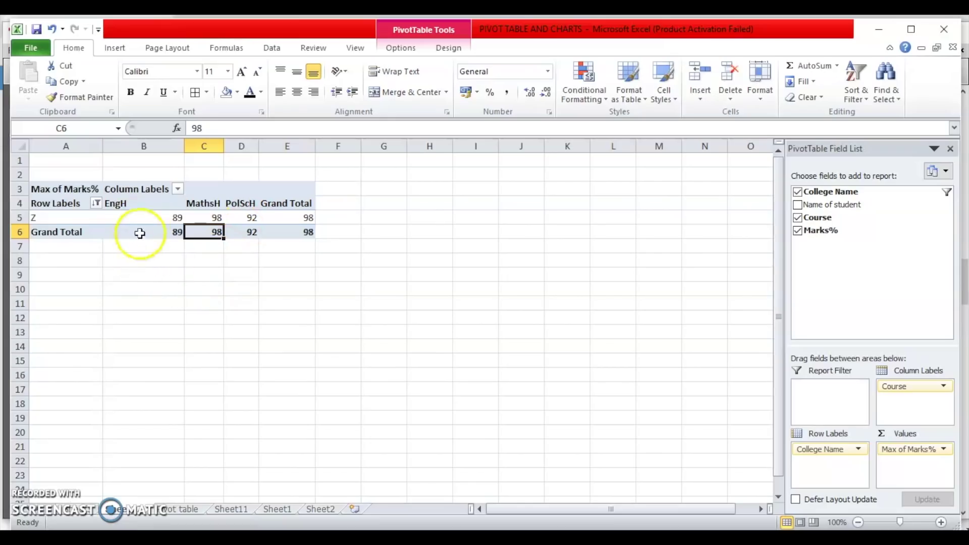
- Show all colleges again in the pivot table by selecting every item in the row labels filter
{"action": "mouse_move", "coordinate": [146, 218]}
{"action": "mouse_move", "coordinate": [178, 216]}
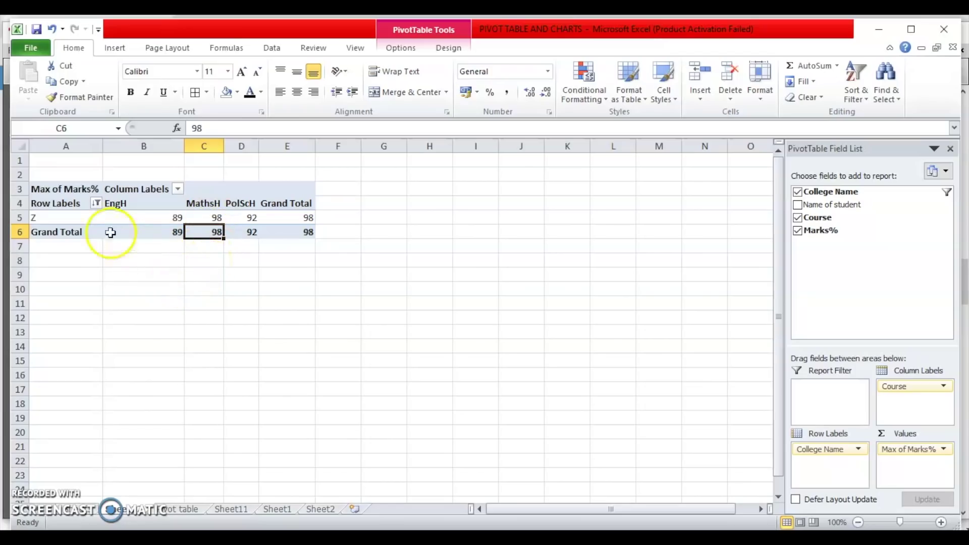
{"action": "left_click", "coordinate": [96, 203]}
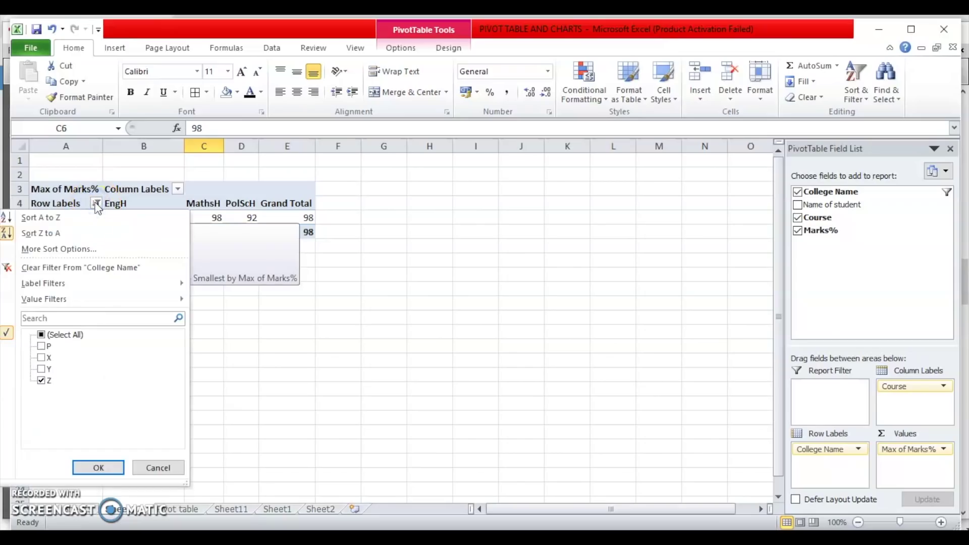
{"action": "left_click", "coordinate": [41, 334]}
{"action": "left_click", "coordinate": [97, 468]}
{"action": "left_click", "coordinate": [245, 394]}
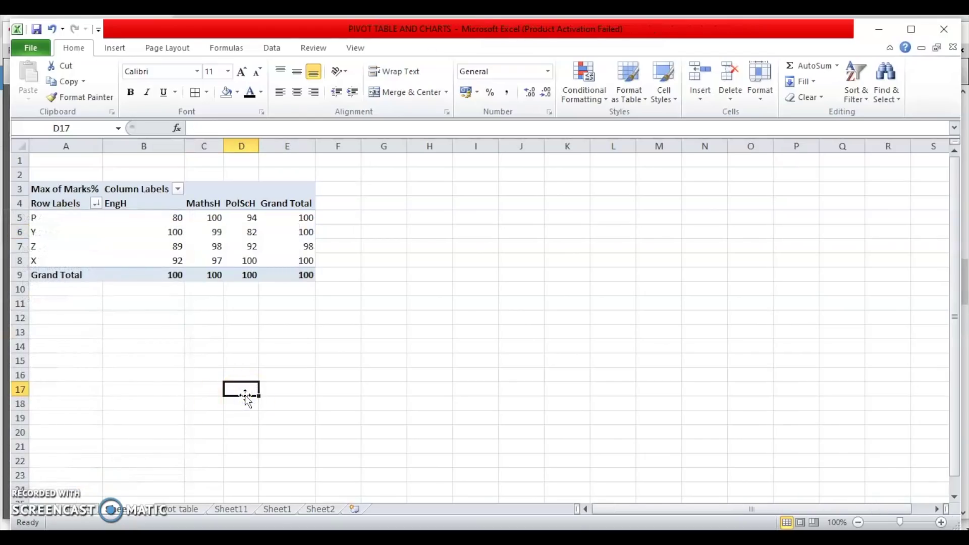
- Switch to Adobe Reader and read the MODULE 9.pdf slides on summarizing, sorting, filtering and inserting pivot charts
{"action": "key", "text": "alt+Tab"}
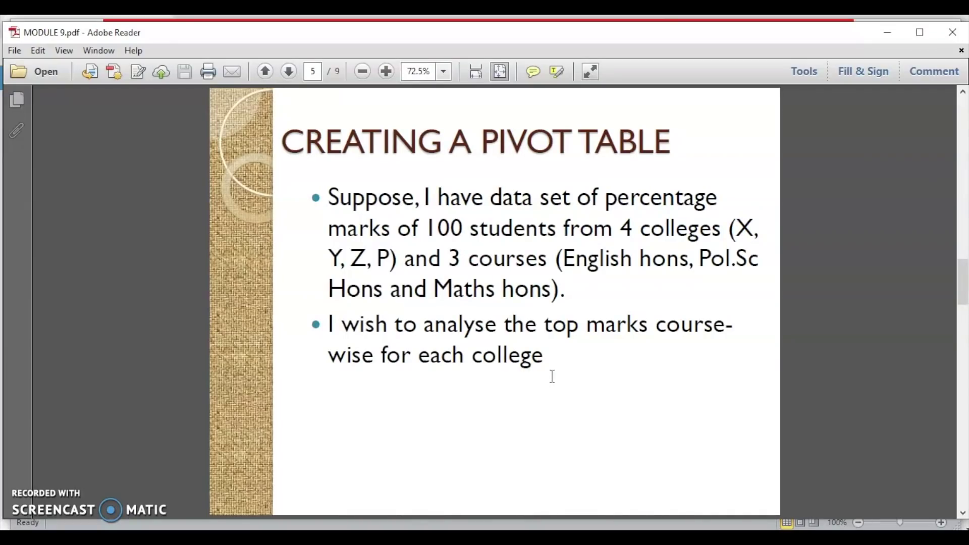
{"action": "scroll", "coordinate": [553, 377], "scroll_direction": "down", "scroll_amount": 1}
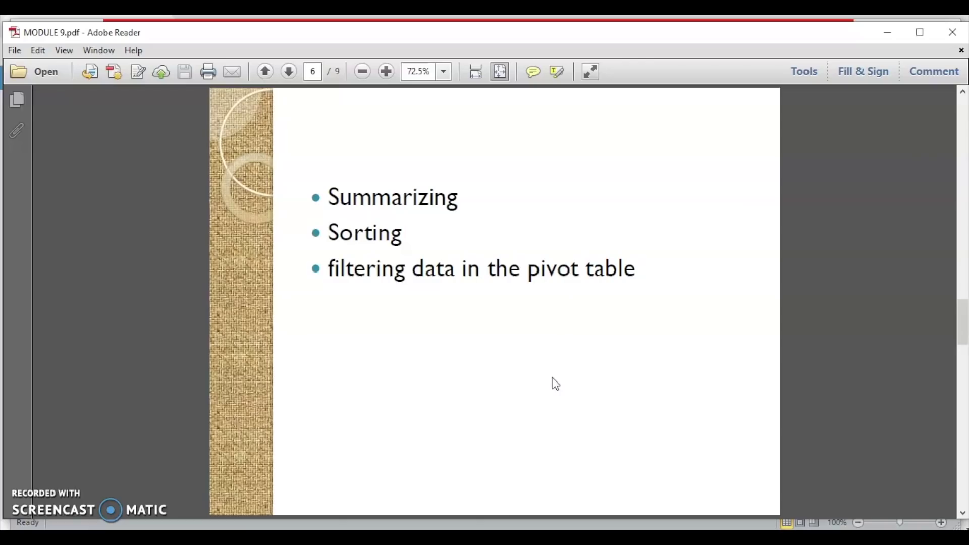
{"action": "scroll", "coordinate": [552, 384], "scroll_direction": "down", "scroll_amount": 1}
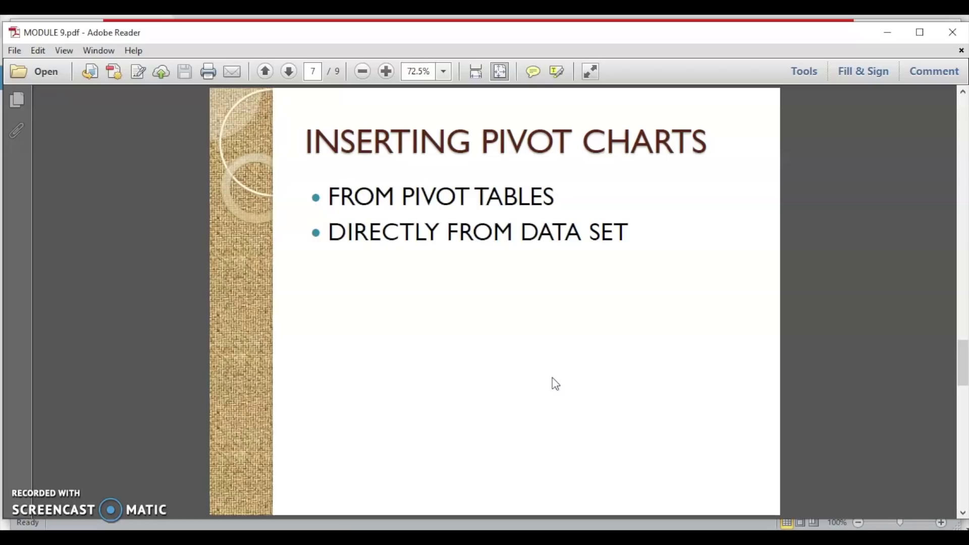
- Switch back to Excel, insert a clustered column PivotChart from the marks pivot table, and place it beside the table
{"action": "left_click", "coordinate": [545, 538]}
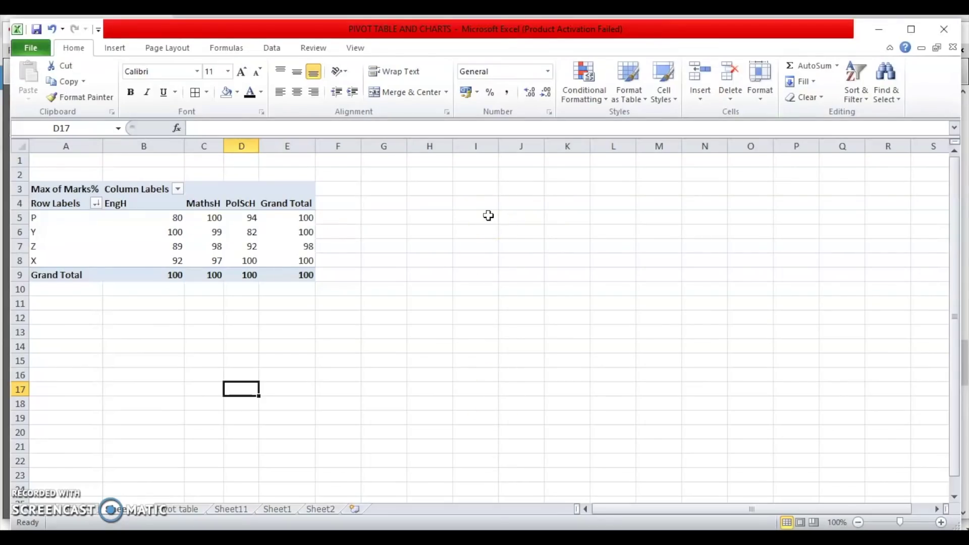
{"action": "left_click", "coordinate": [222, 238]}
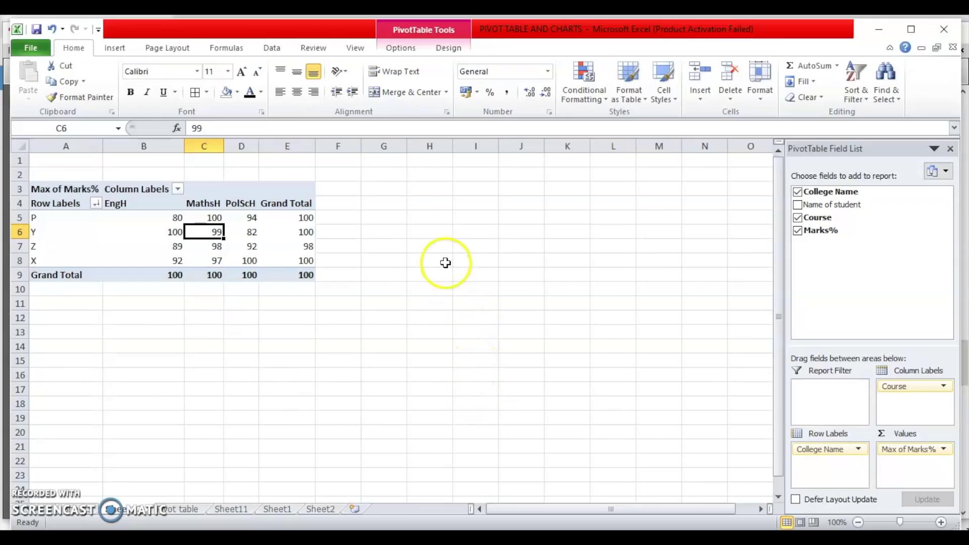
{"action": "left_click", "coordinate": [400, 48]}
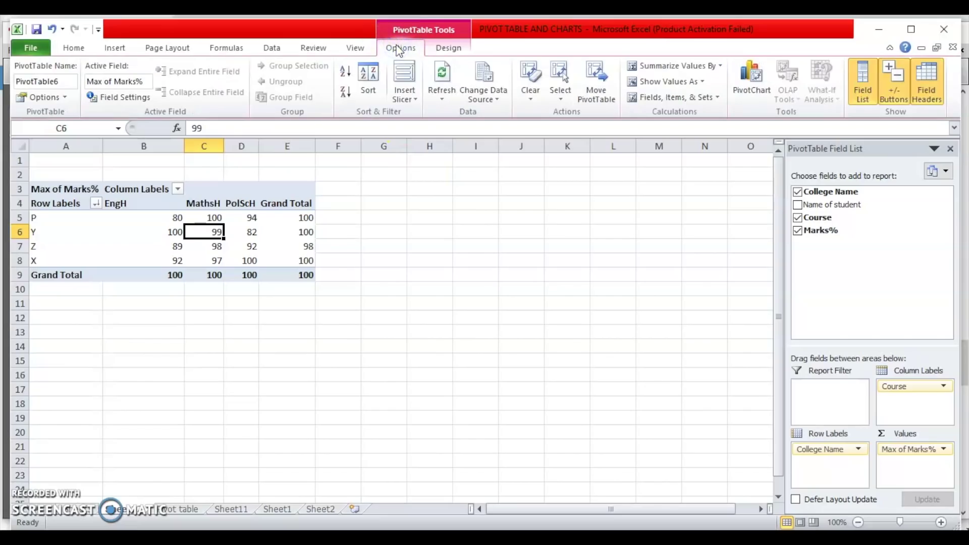
{"action": "left_click", "coordinate": [755, 77]}
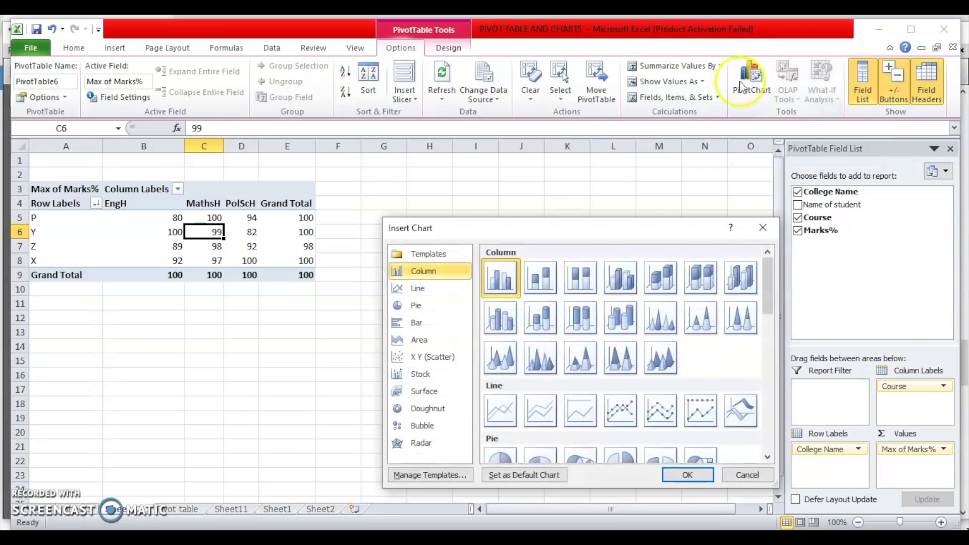
{"action": "left_click", "coordinate": [686, 475]}
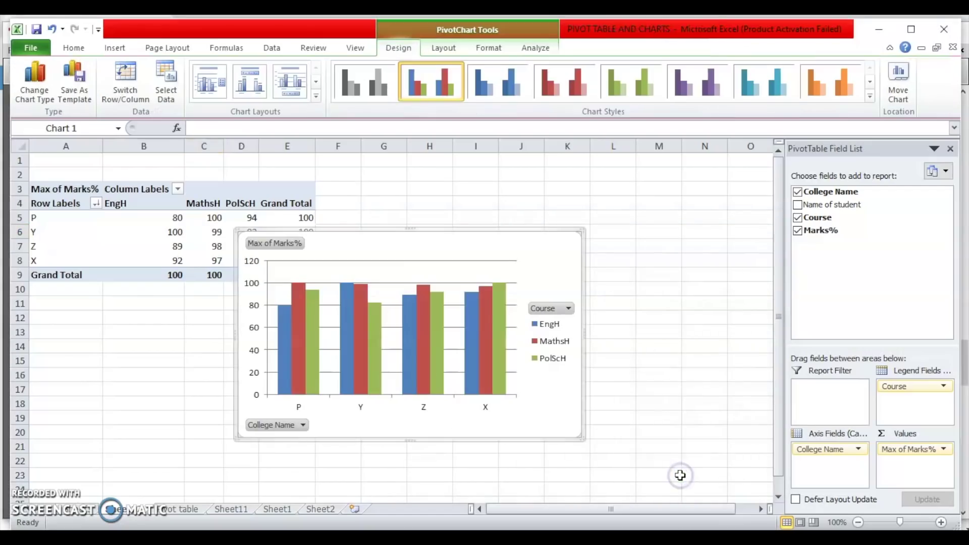
{"action": "left_click_drag", "start_coordinate": [525, 244], "coordinate": [643, 200]}
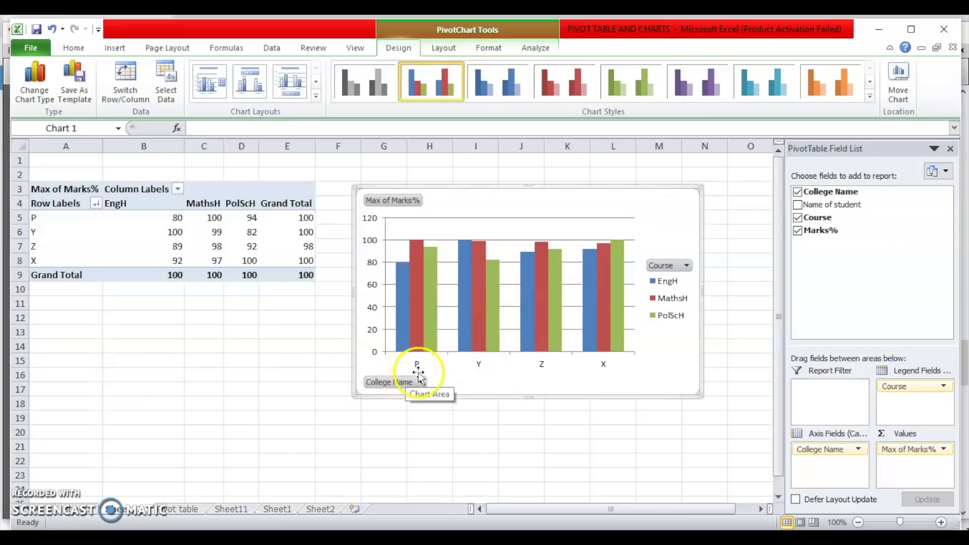
- Switch the pivot chart's rows and columns so courses form the axis and colleges form the legend
{"action": "mouse_move", "coordinate": [418, 270]}
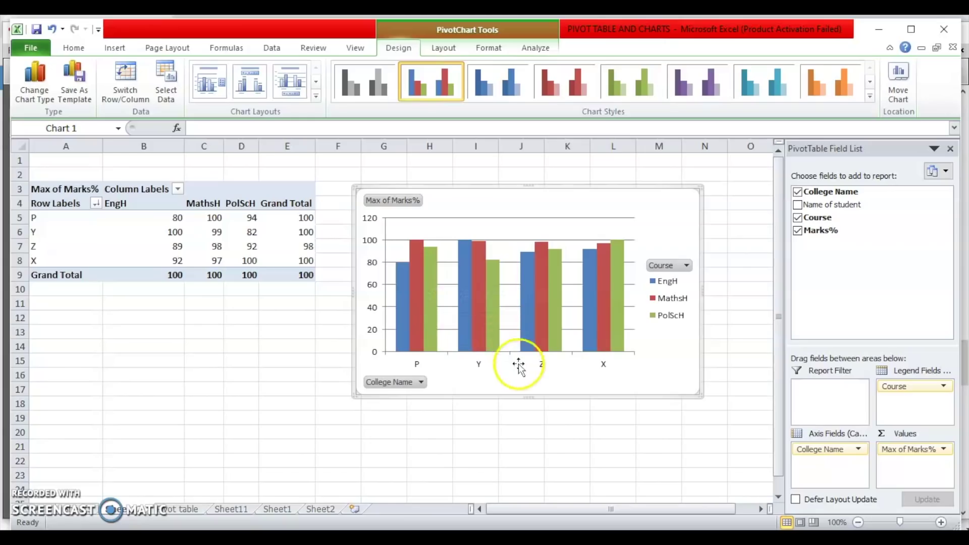
{"action": "left_click", "coordinate": [527, 379]}
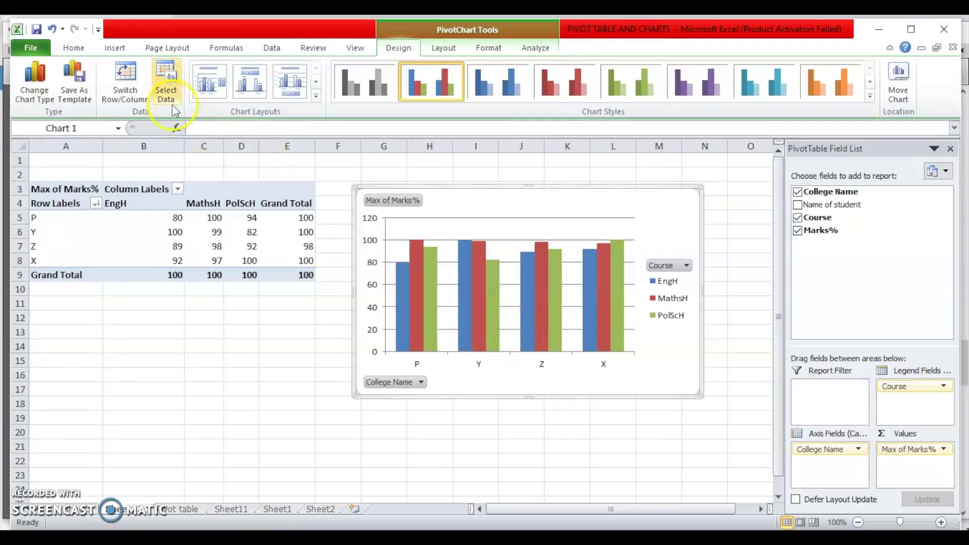
{"action": "left_click", "coordinate": [136, 77]}
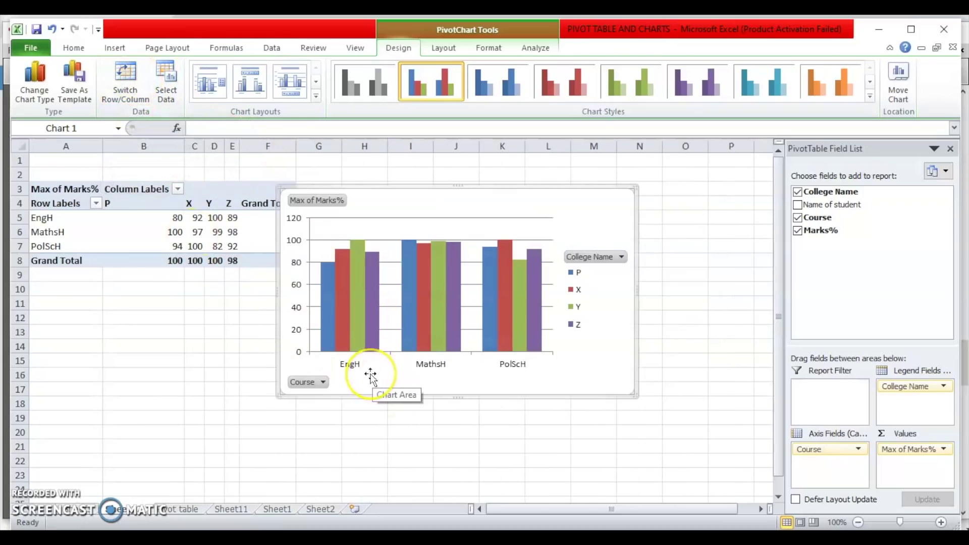
- Compare the colleges' maximum marks within each course in the pivot chart and the pivot table
{"action": "left_click", "coordinate": [358, 335]}
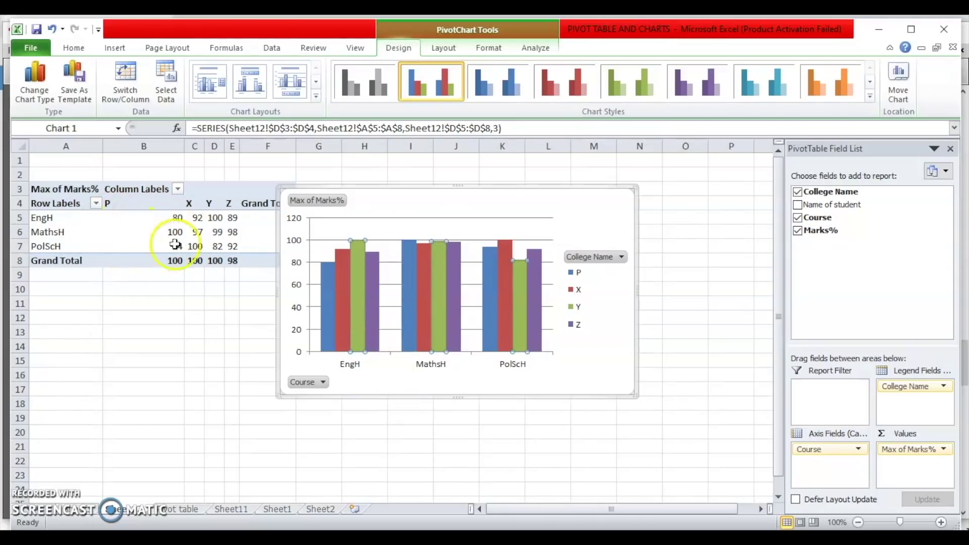
{"action": "mouse_move", "coordinate": [245, 222]}
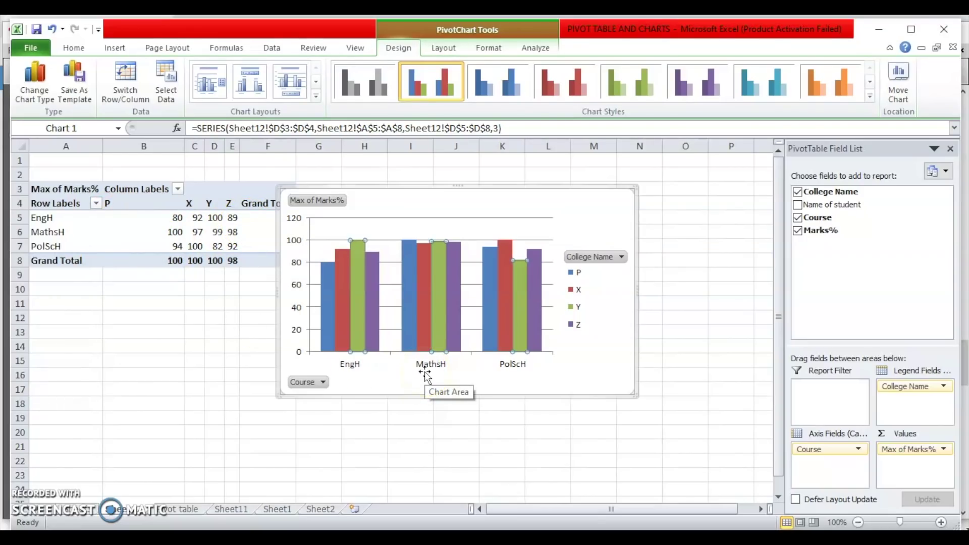
{"action": "left_click", "coordinate": [382, 376]}
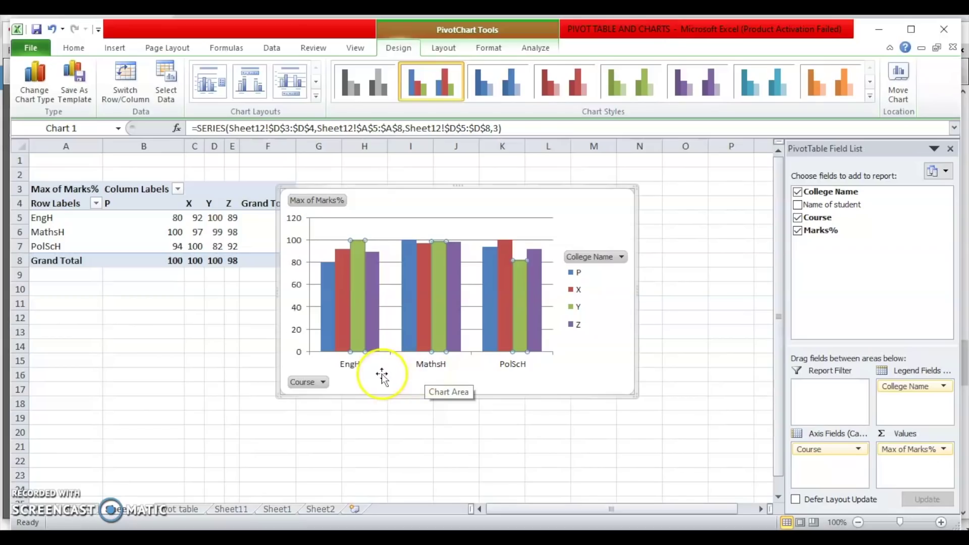
{"action": "mouse_move", "coordinate": [241, 238]}
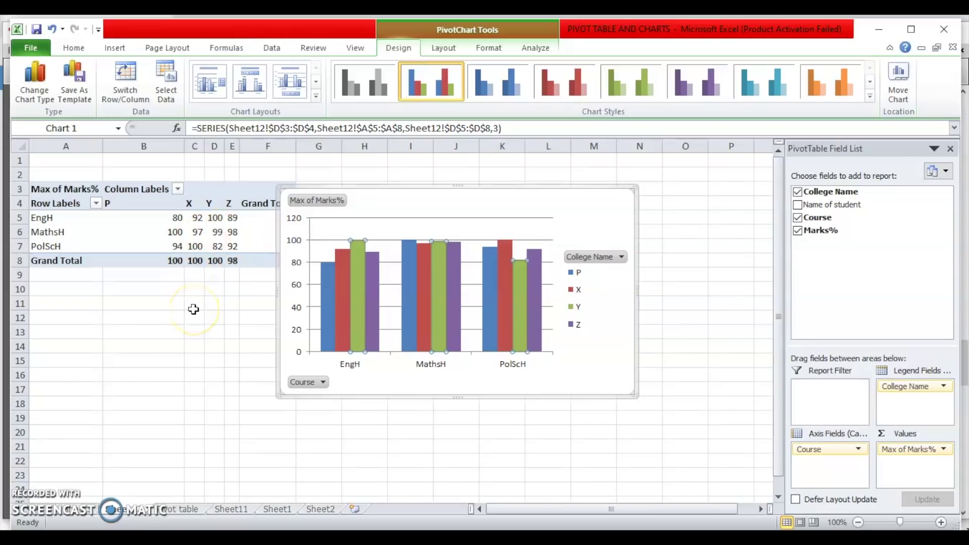
{"action": "mouse_move", "coordinate": [207, 236]}
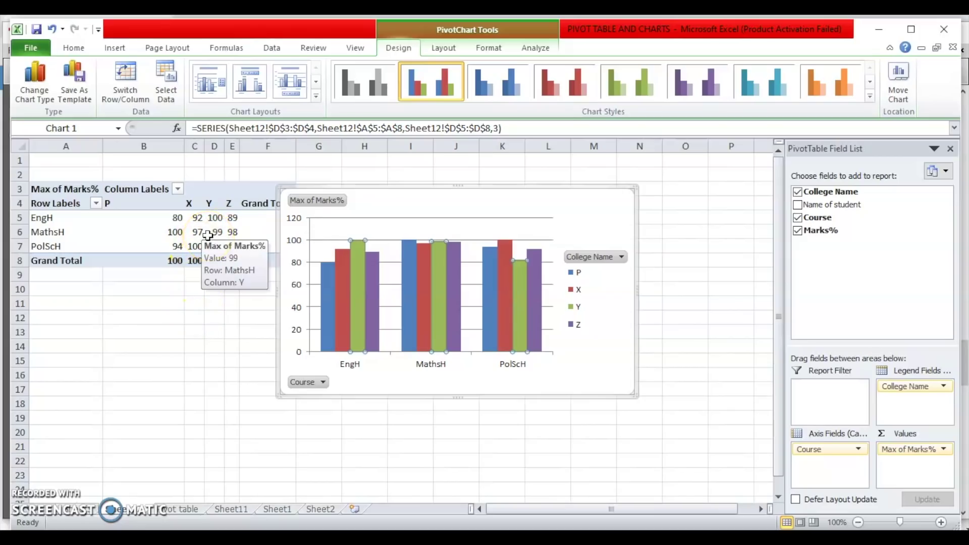
- Create a PivotTable with PivotChart on a new worksheet directly from the Pivot table sheet's data range A1:D101
{"action": "left_click", "coordinate": [167, 509]}
{"action": "left_click_drag", "start_coordinate": [284, 408], "coordinate": [297, 390]}
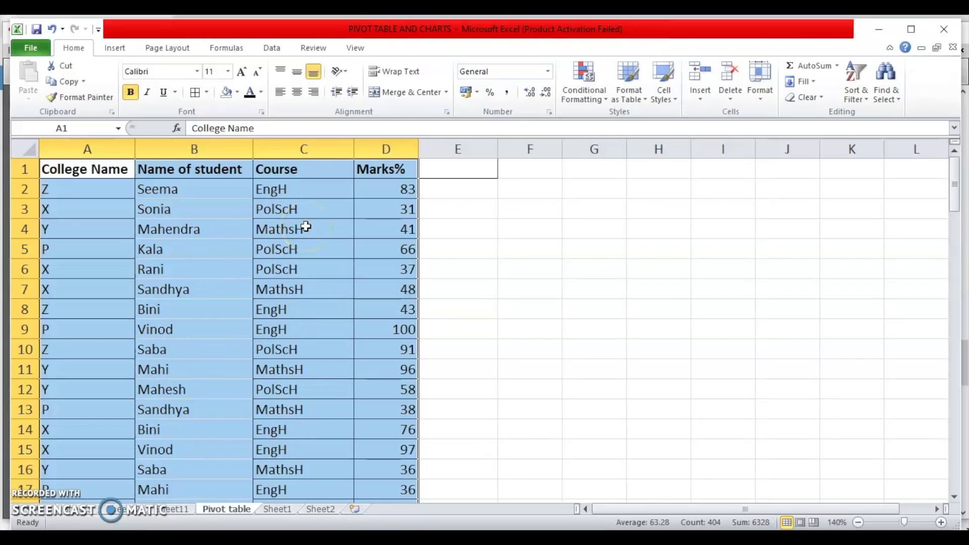
{"action": "left_click", "coordinate": [126, 50]}
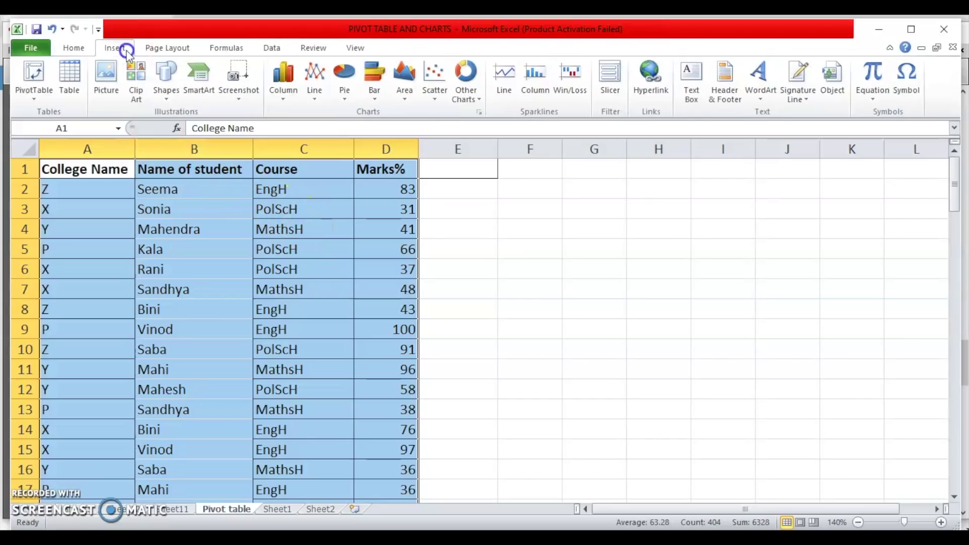
{"action": "left_click", "coordinate": [43, 96]}
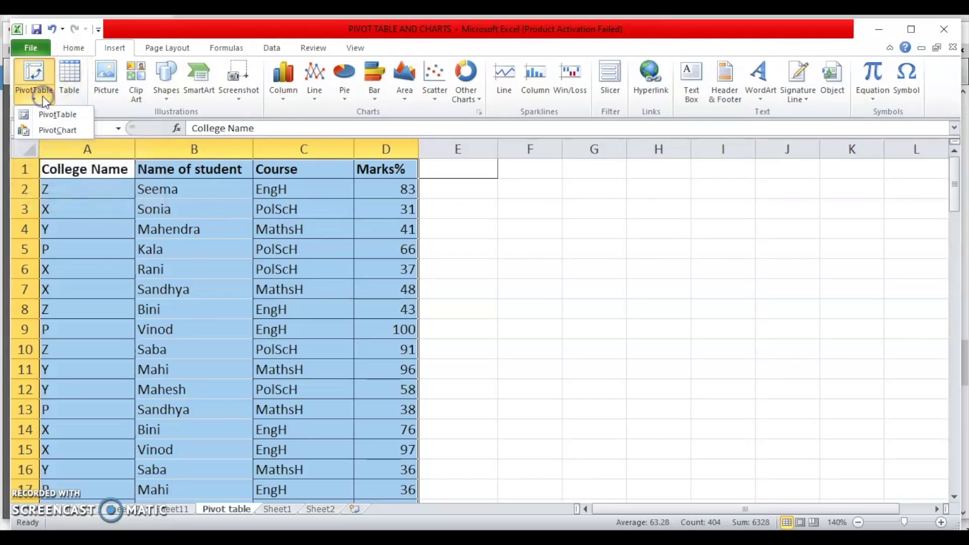
{"action": "left_click", "coordinate": [45, 131]}
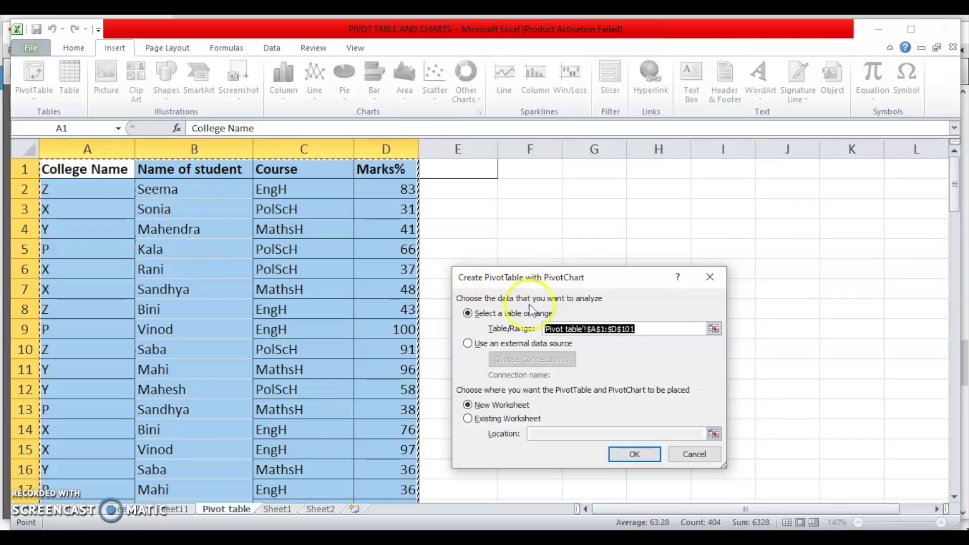
{"action": "left_click", "coordinate": [635, 454]}
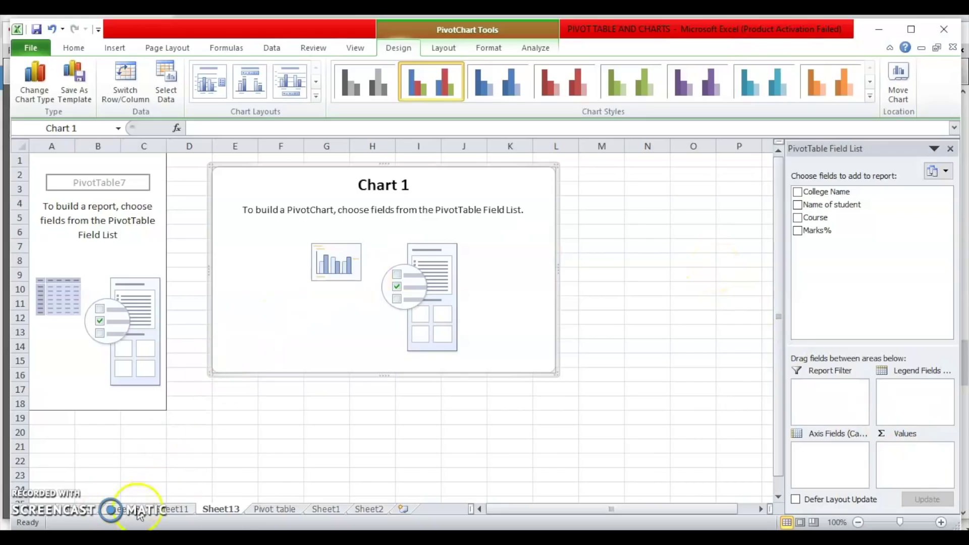
- Revisit the source data and the marks pivot chart, and switch to the Inserting Pivot Charts slide in Adobe Reader
{"action": "left_click", "coordinate": [274, 509]}
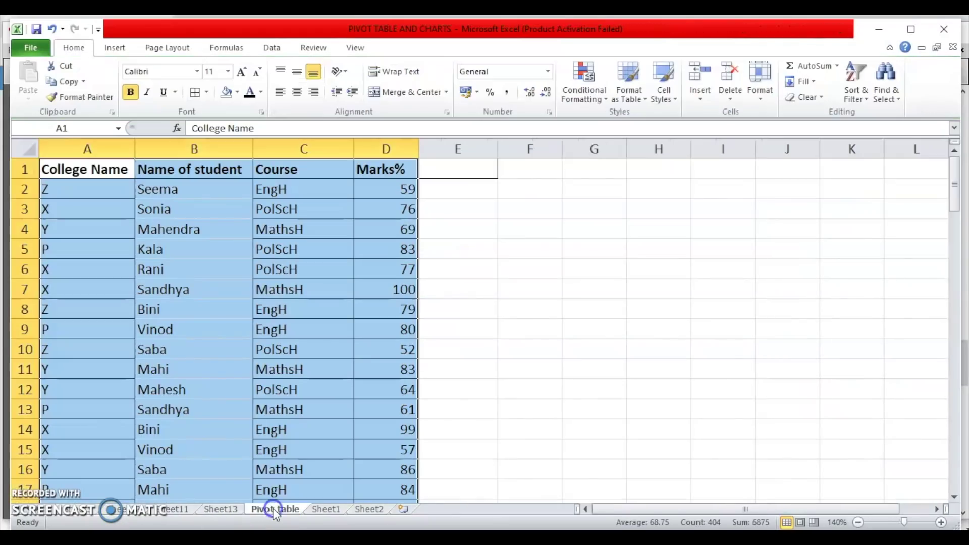
{"action": "left_click", "coordinate": [206, 510]}
{"action": "left_click", "coordinate": [183, 508]}
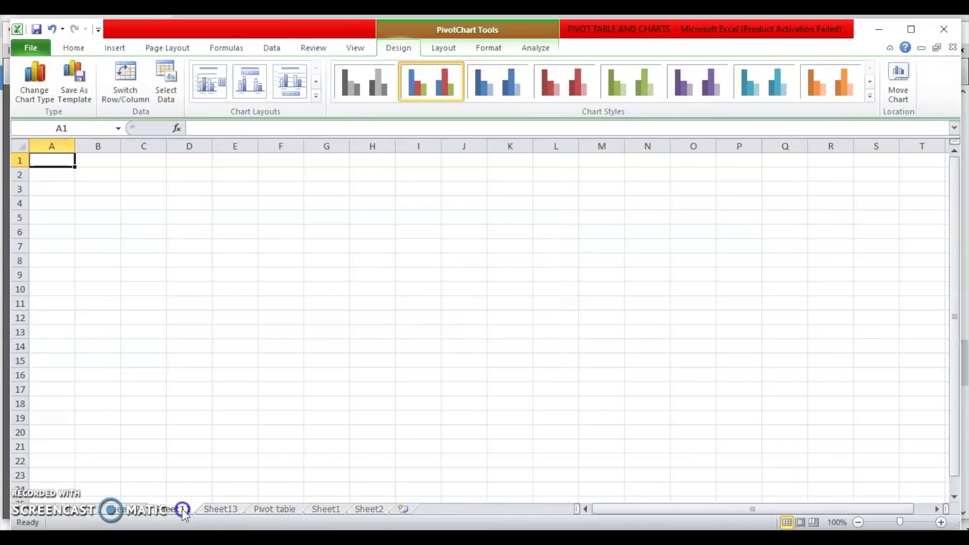
{"action": "left_click", "coordinate": [145, 514]}
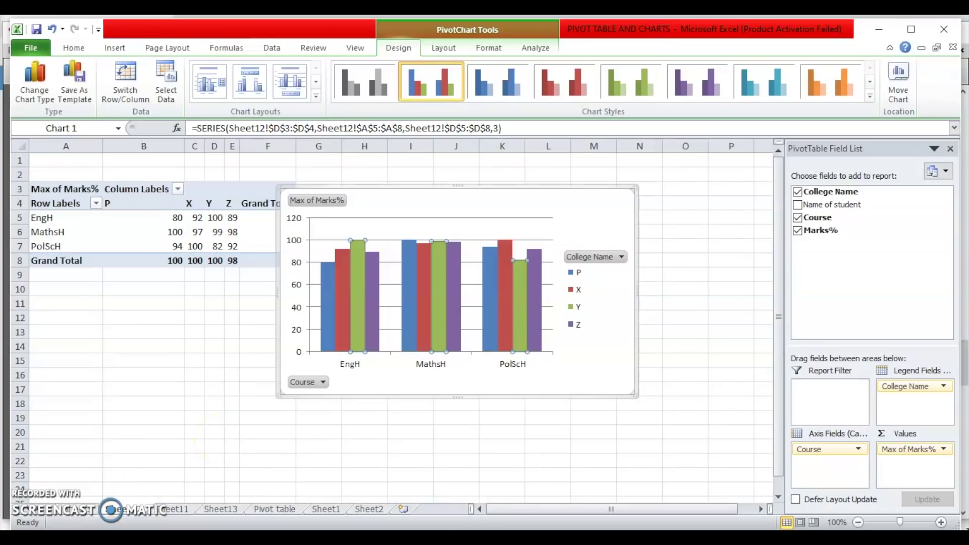
{"action": "left_click", "coordinate": [617, 528]}
{"action": "left_click", "coordinate": [542, 343]}
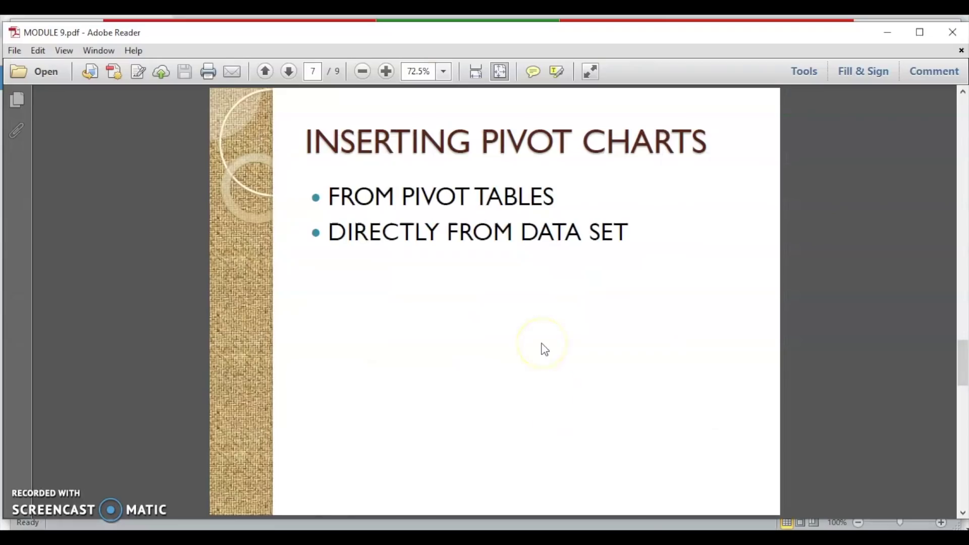